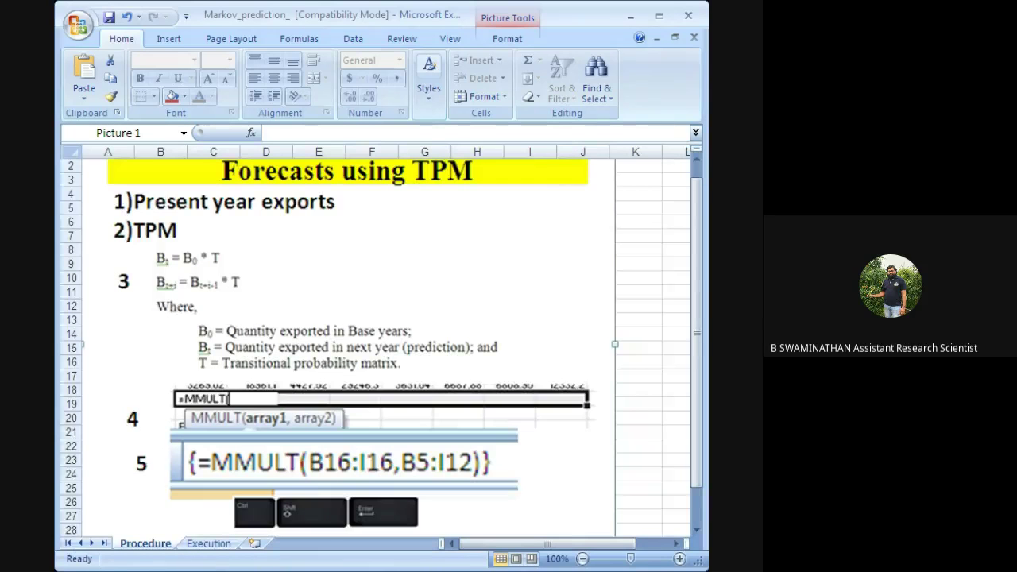
{"action": "left_click", "coordinate": [699, 159]}
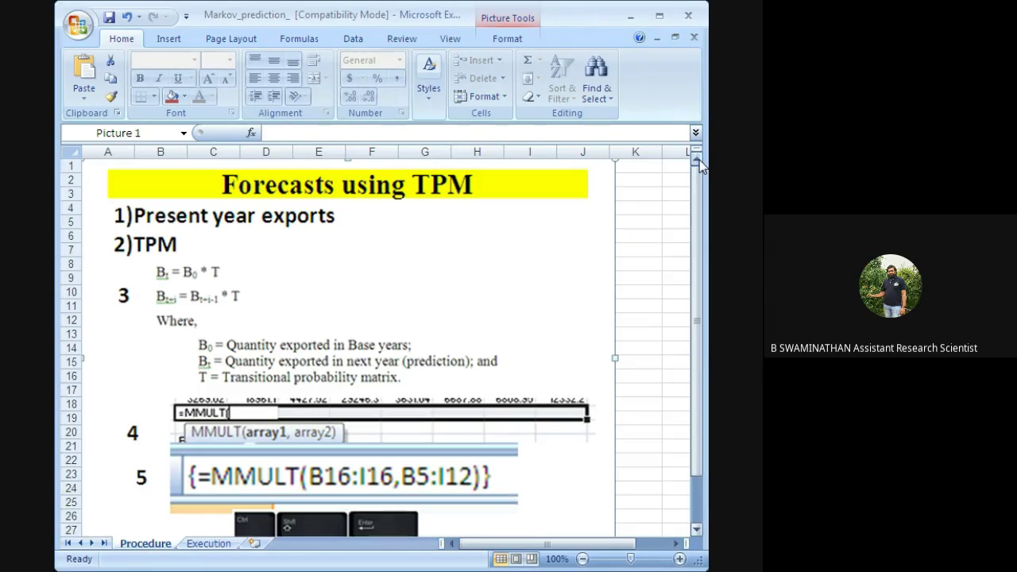
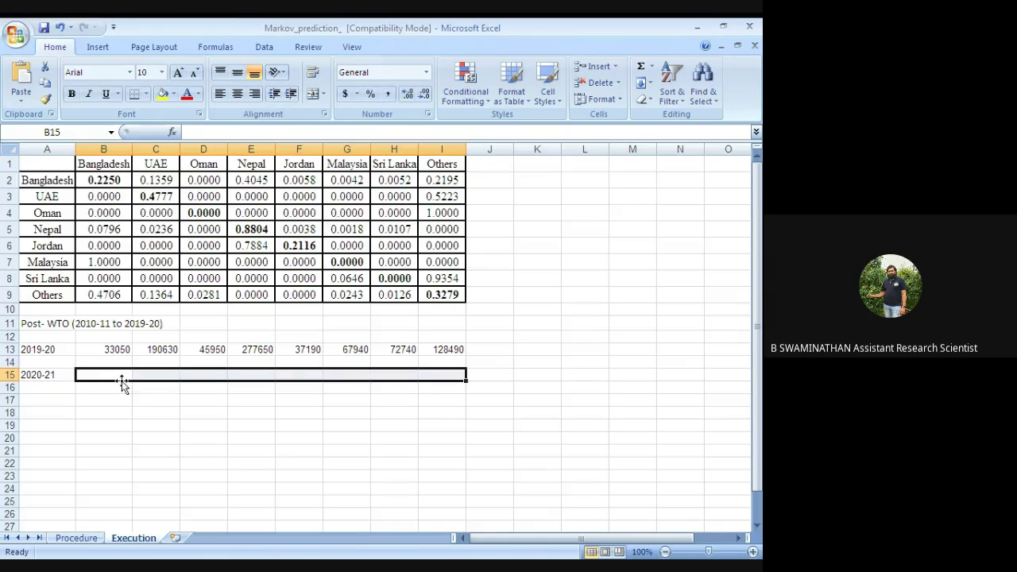
{"action": "left_click", "coordinate": [121, 423]}
{"action": "left_click", "coordinate": [129, 472]}
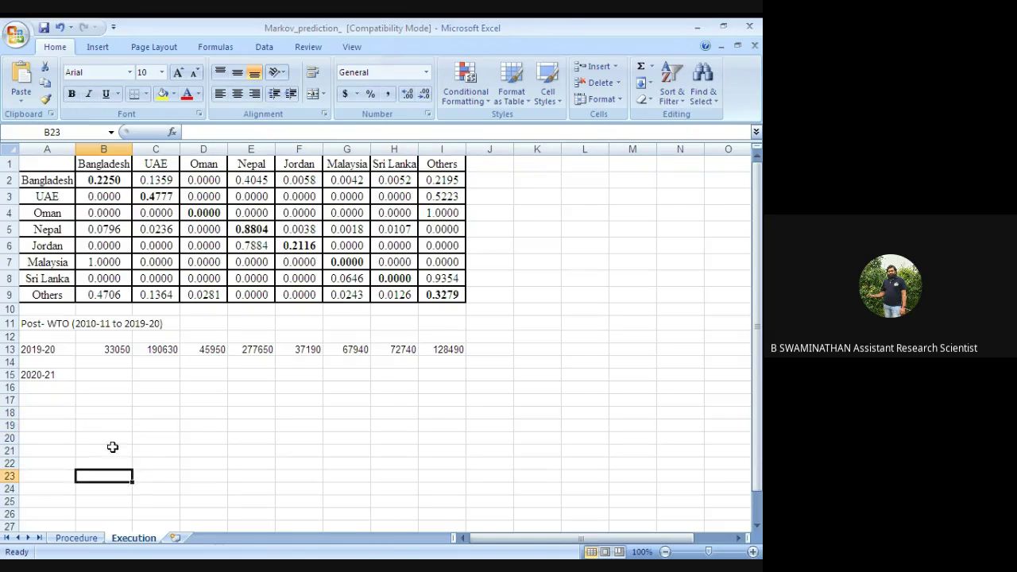
{"action": "left_click_drag", "start_coordinate": [100, 400], "coordinate": [440, 399]}
{"action": "left_click_drag", "start_coordinate": [92, 378], "coordinate": [455, 348]}
{"action": "left_click", "coordinate": [118, 416]}
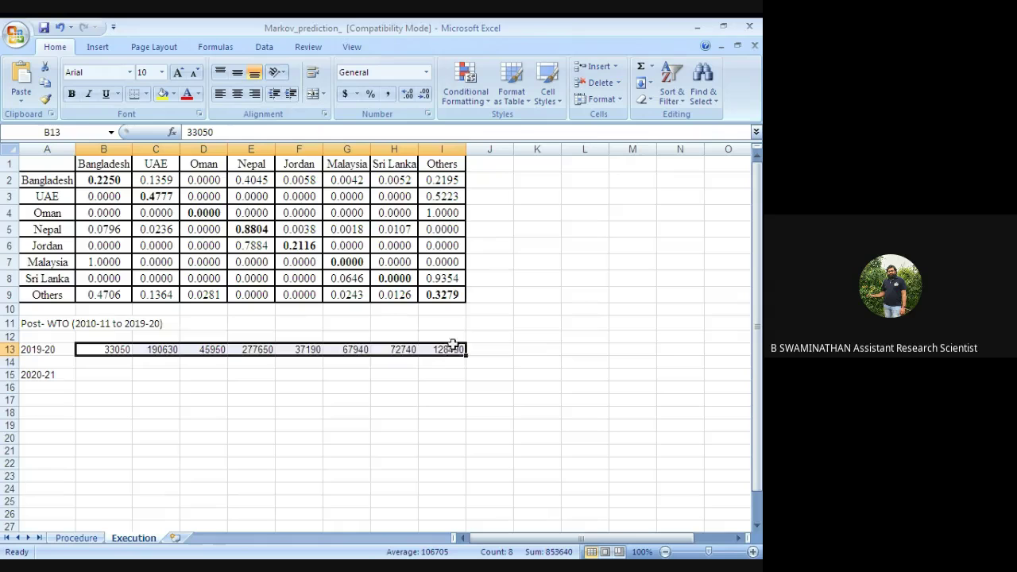
{"action": "left_click", "coordinate": [335, 490]}
{"action": "left_click_drag", "start_coordinate": [98, 376], "coordinate": [453, 382]}
{"action": "left_click", "coordinate": [267, 462]}
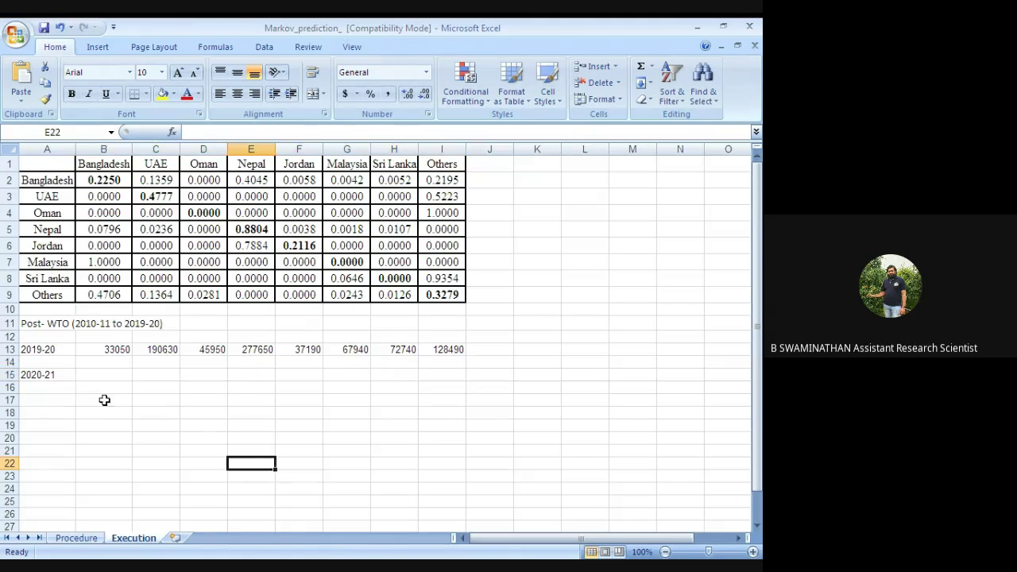
{"action": "left_click", "coordinate": [103, 400]}
{"action": "left_click", "coordinate": [103, 442]}
{"action": "left_click_drag", "start_coordinate": [92, 379], "coordinate": [459, 375]}
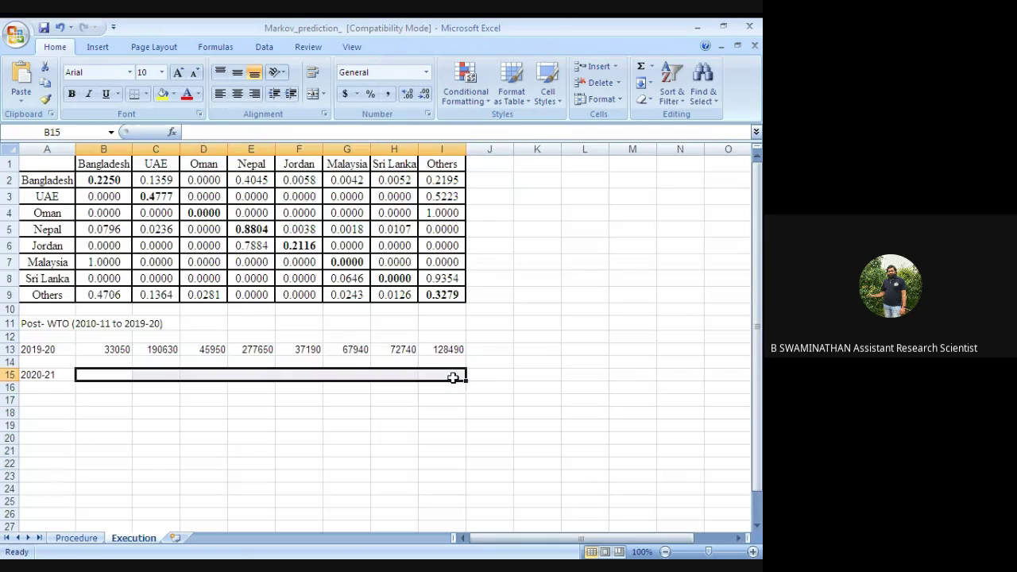
{"action": "left_click", "coordinate": [97, 376]}
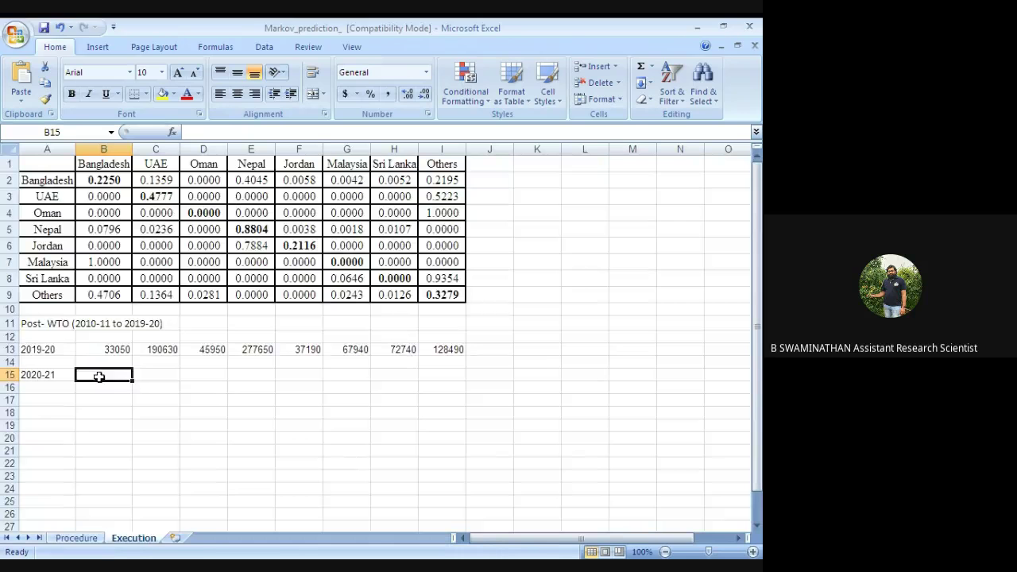
{"action": "left_click", "coordinate": [125, 442]}
Start an MMULT formula across the 2020-21 row for all eight countries, cells B15:I15
{"action": "left_click_drag", "start_coordinate": [110, 375], "coordinate": [452, 374]}
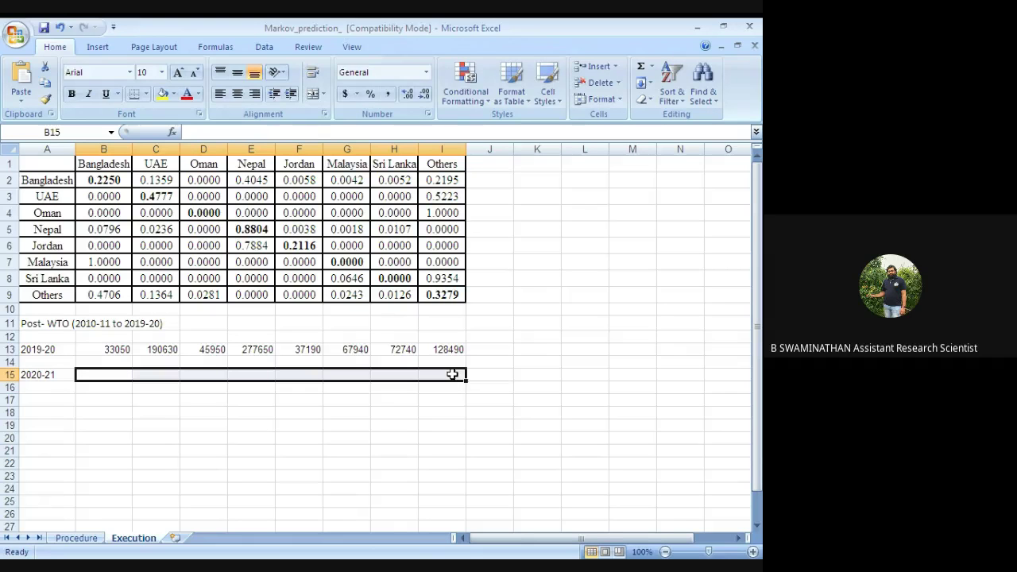
{"action": "type", "text": "=mmult"}
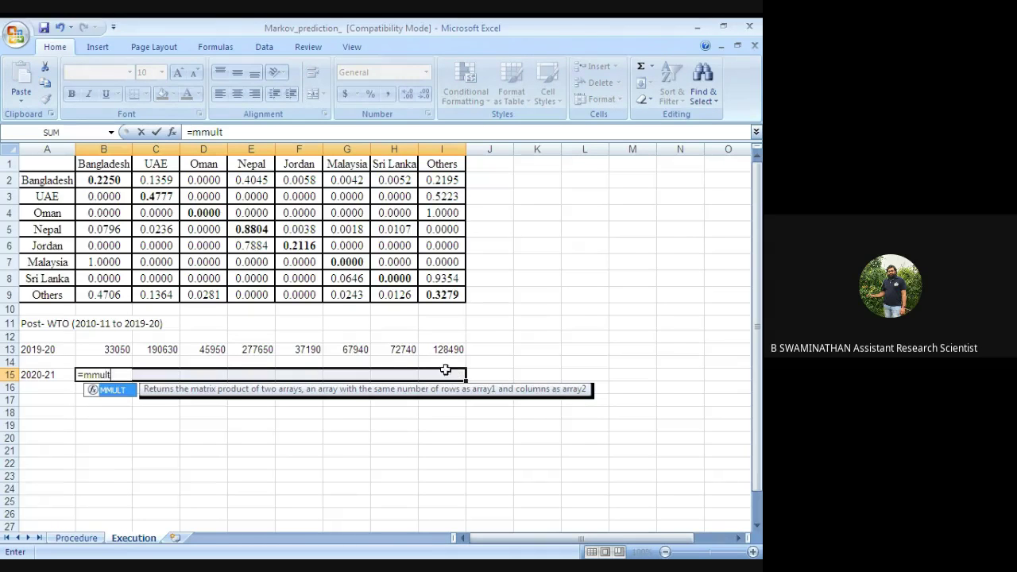
{"action": "double_click", "coordinate": [108, 390]}
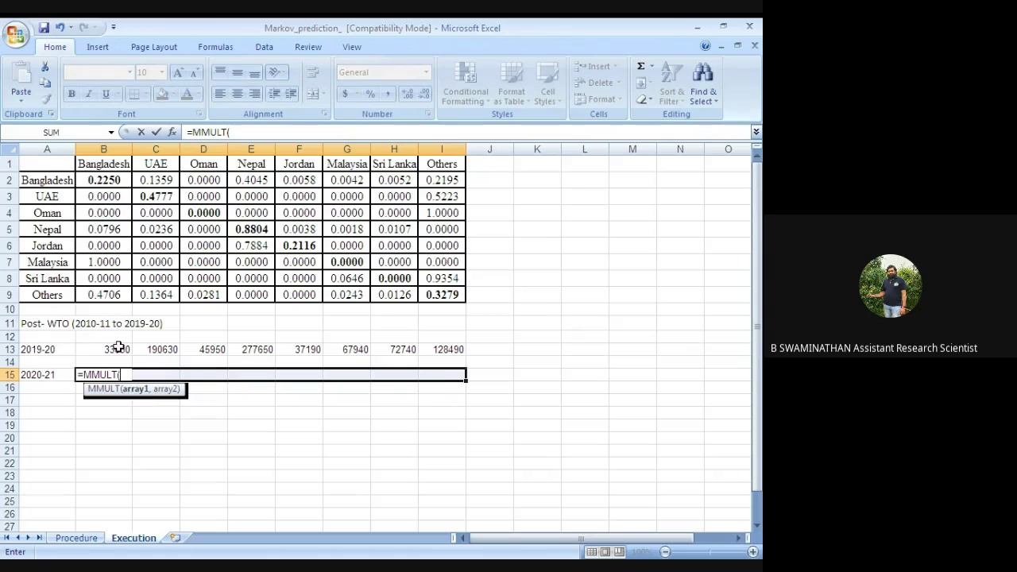
{"action": "left_click_drag", "start_coordinate": [117, 347], "coordinate": [442, 347]}
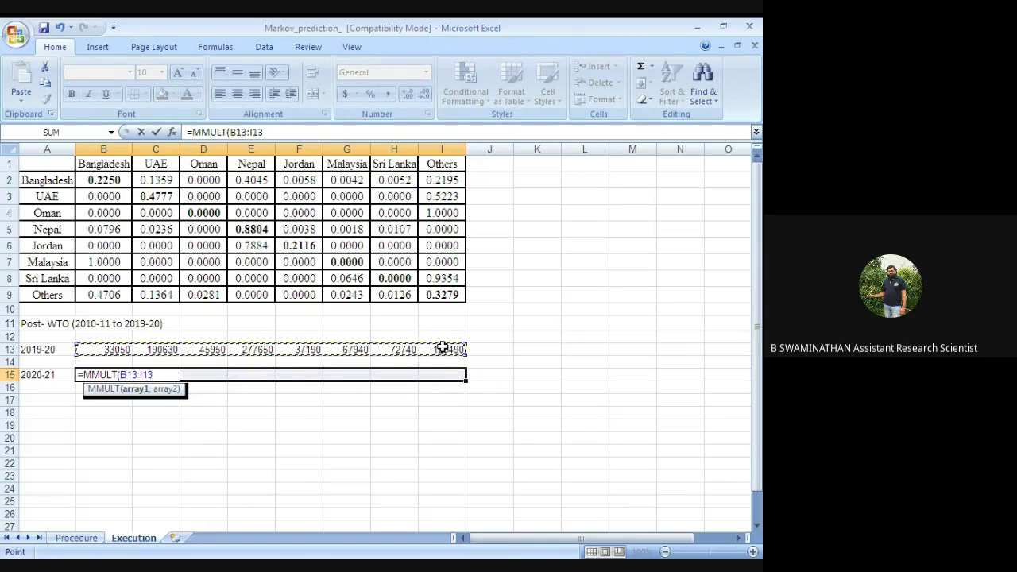
{"action": "type", "text": ","}
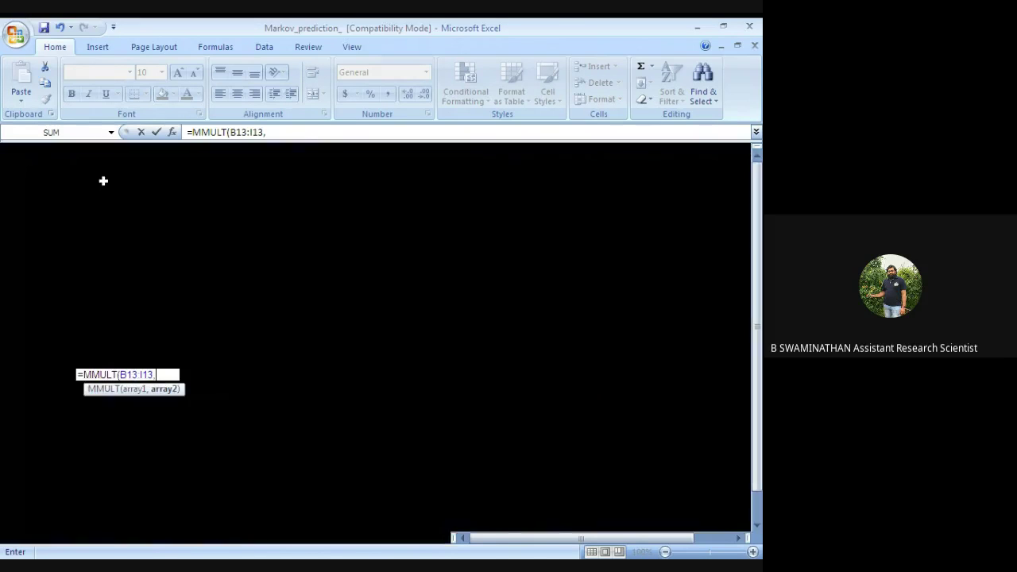
{"action": "left_click_drag", "start_coordinate": [103, 181], "coordinate": [449, 307]}
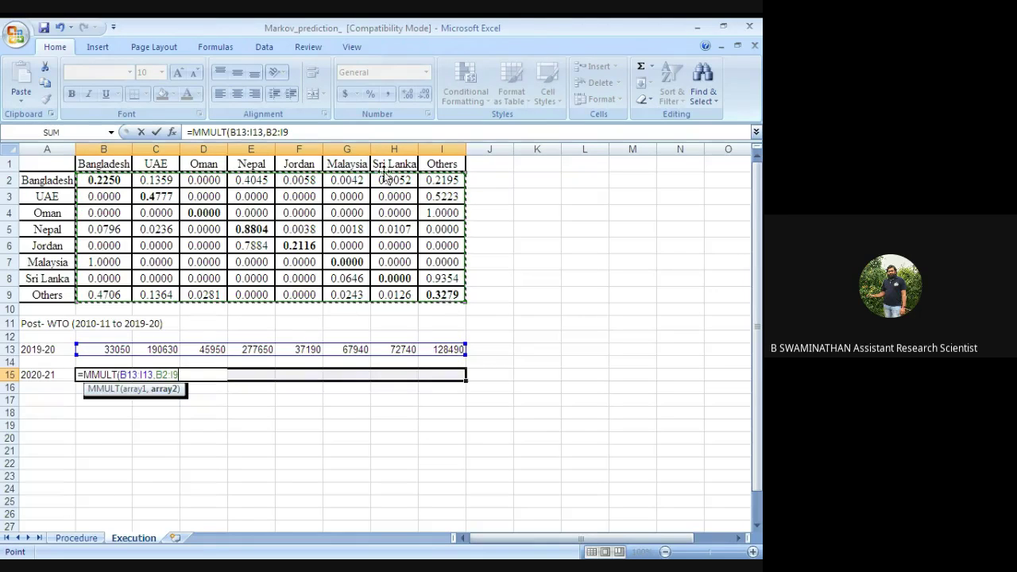
{"action": "left_click", "coordinate": [351, 135]}
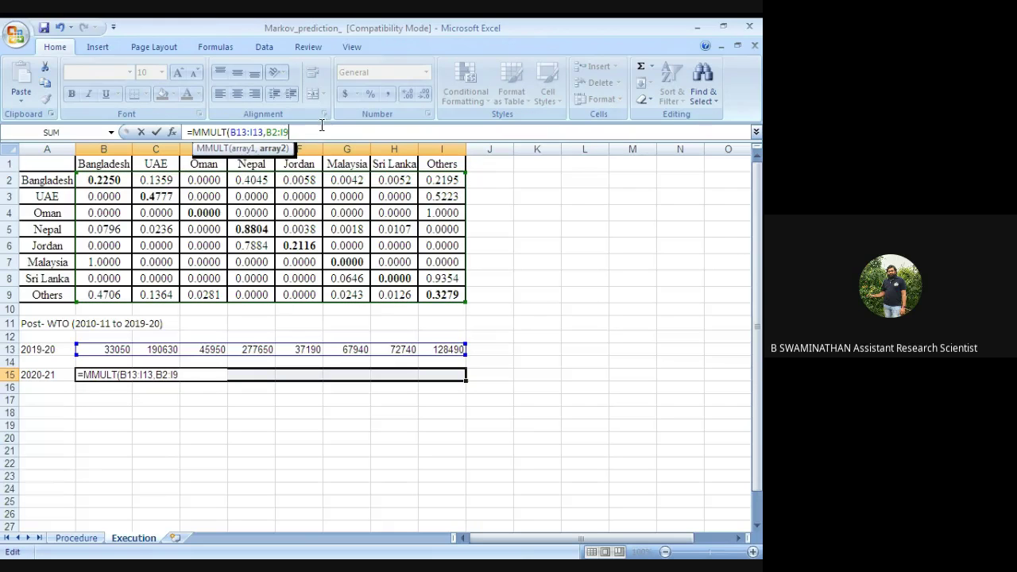
{"action": "key", "text": "shift+Left"}
{"action": "key", "text": "shift+Left"}
{"action": "type", "text": ")"}
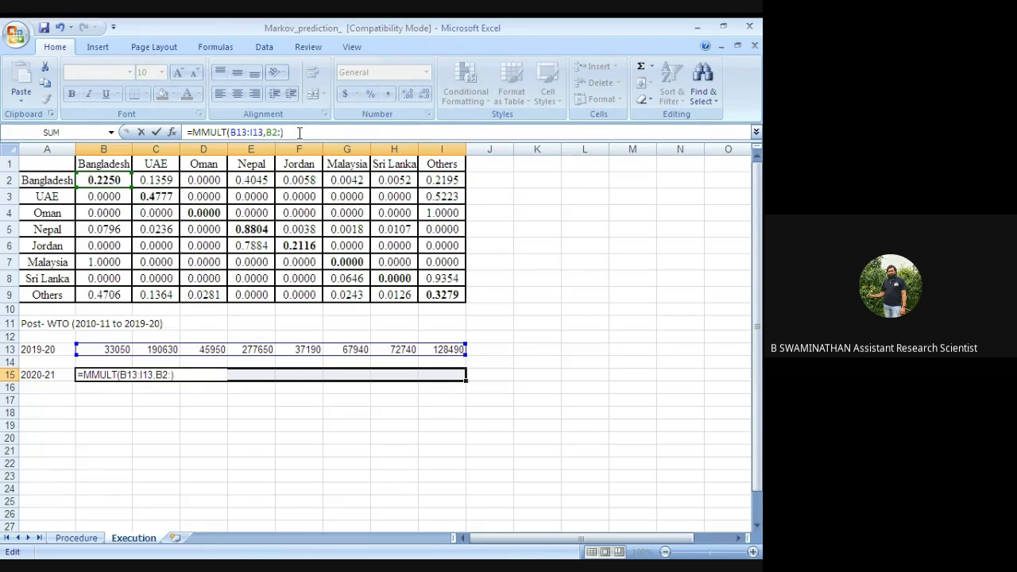
{"action": "left_click_drag", "start_coordinate": [300, 132], "coordinate": [227, 131]}
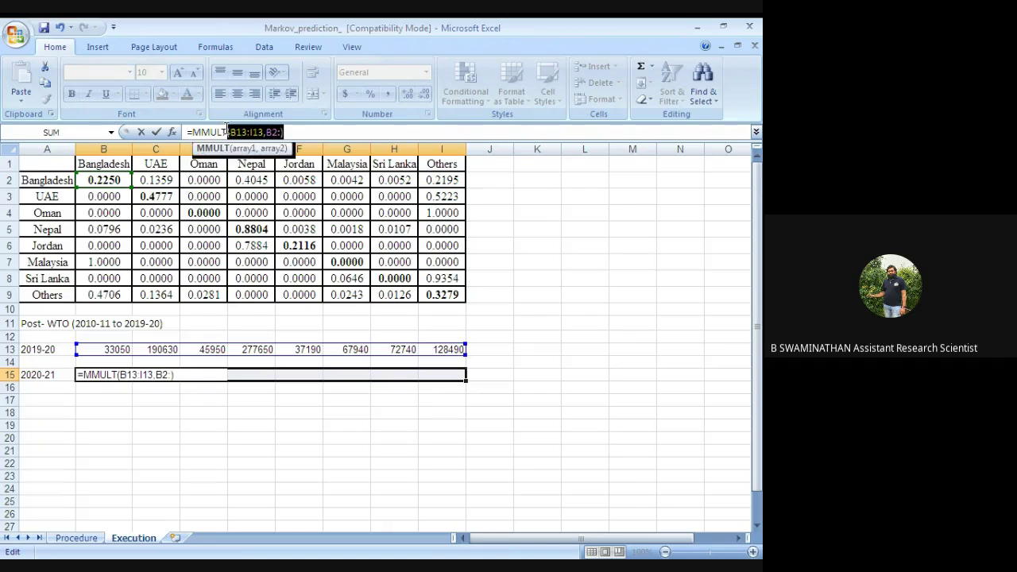
{"action": "key", "text": "BackSpace"}
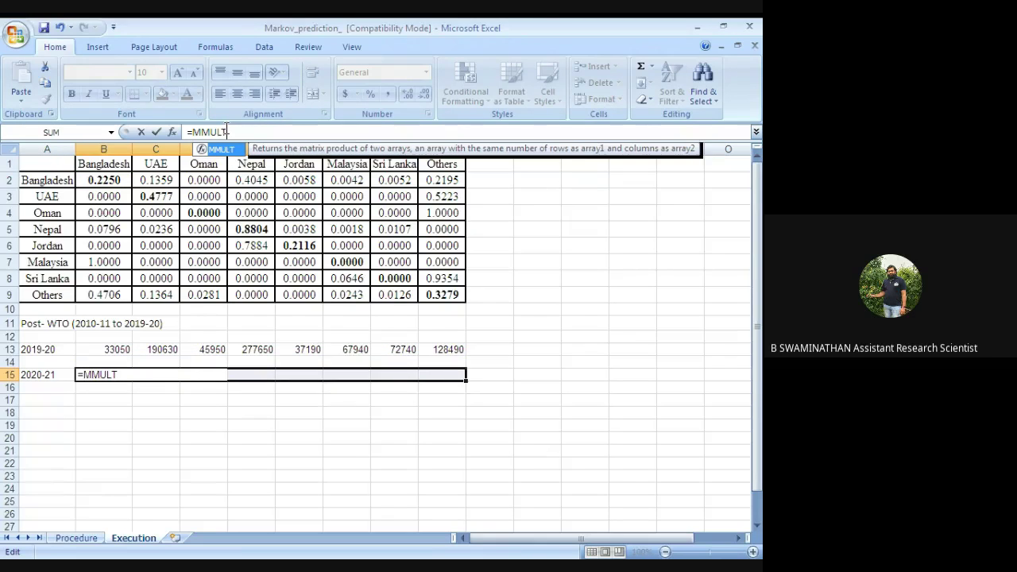
Complete the formula as =MMULT(B13:I13,B2:I9), multiplying the 2019-20 exports by the transition matrix, and enter it as an array formula in B15:I15
{"action": "double_click", "coordinate": [230, 150]}
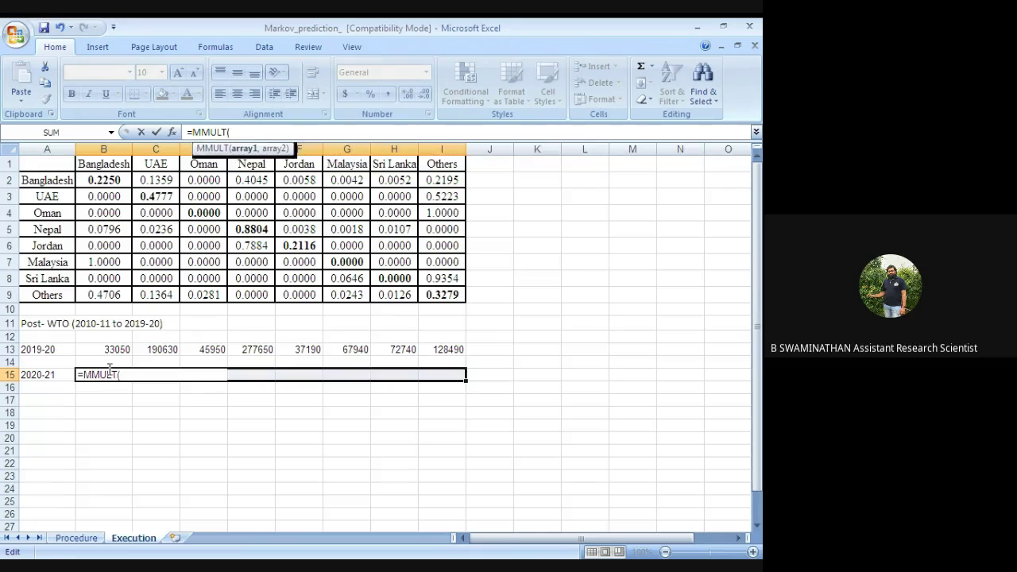
{"action": "left_click_drag", "start_coordinate": [110, 350], "coordinate": [429, 343]}
{"action": "type", "text": ","}
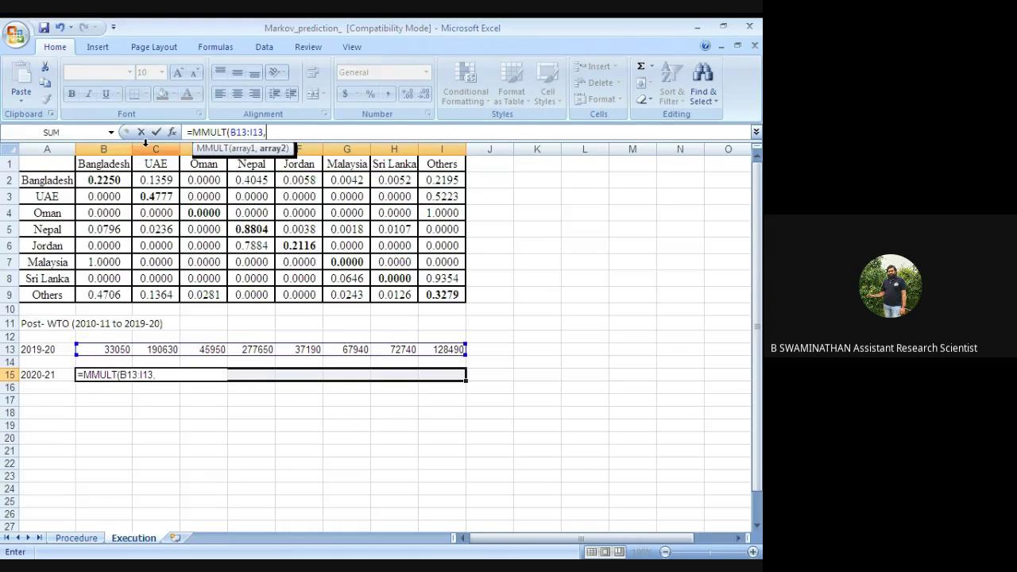
{"action": "left_click_drag", "start_coordinate": [103, 181], "coordinate": [442, 296]}
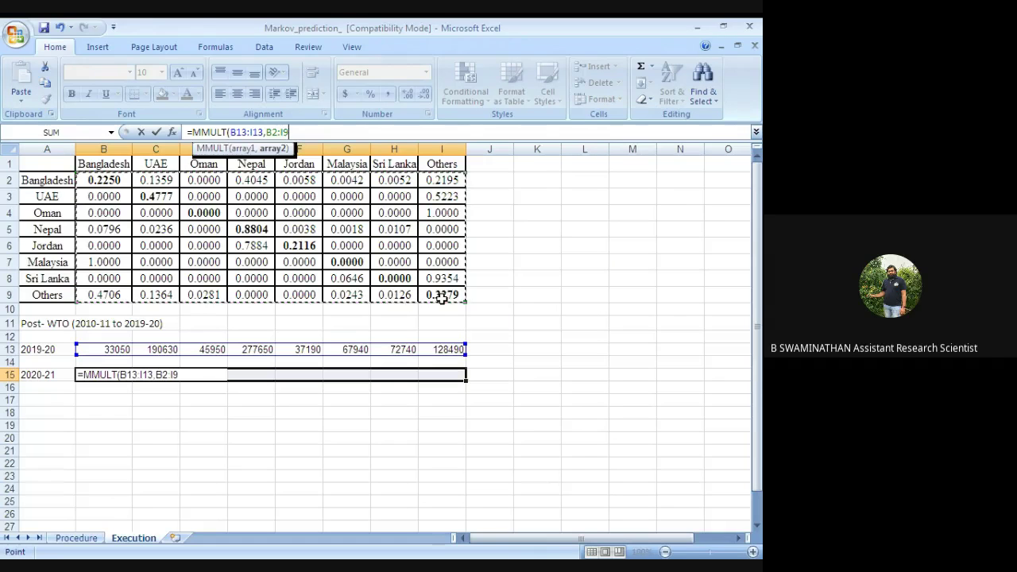
{"action": "type", "text": ")"}
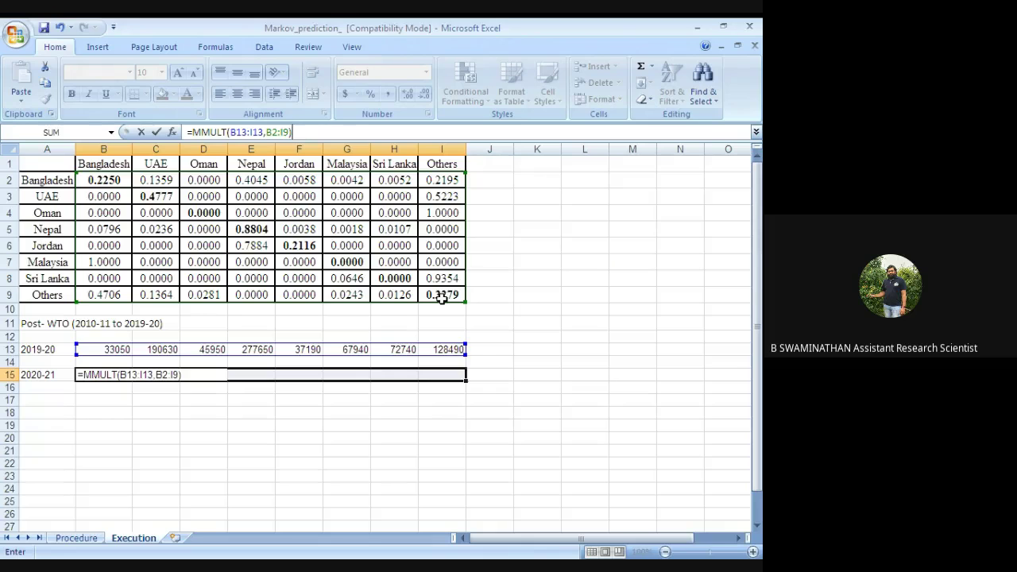
{"action": "key", "text": "ctrl+shift+Return"}
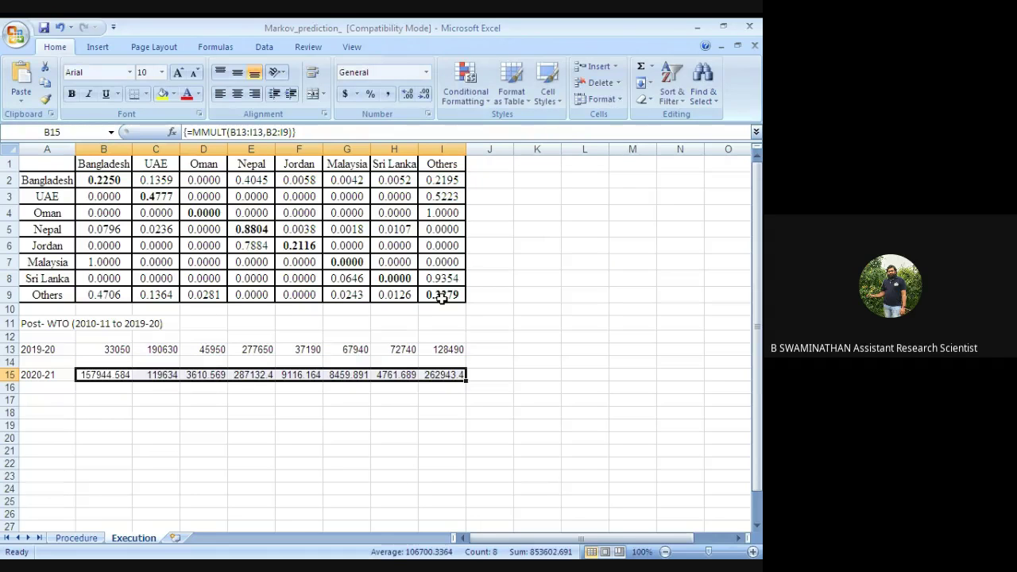
{"action": "left_click", "coordinate": [280, 438]}
{"action": "left_click", "coordinate": [226, 451]}
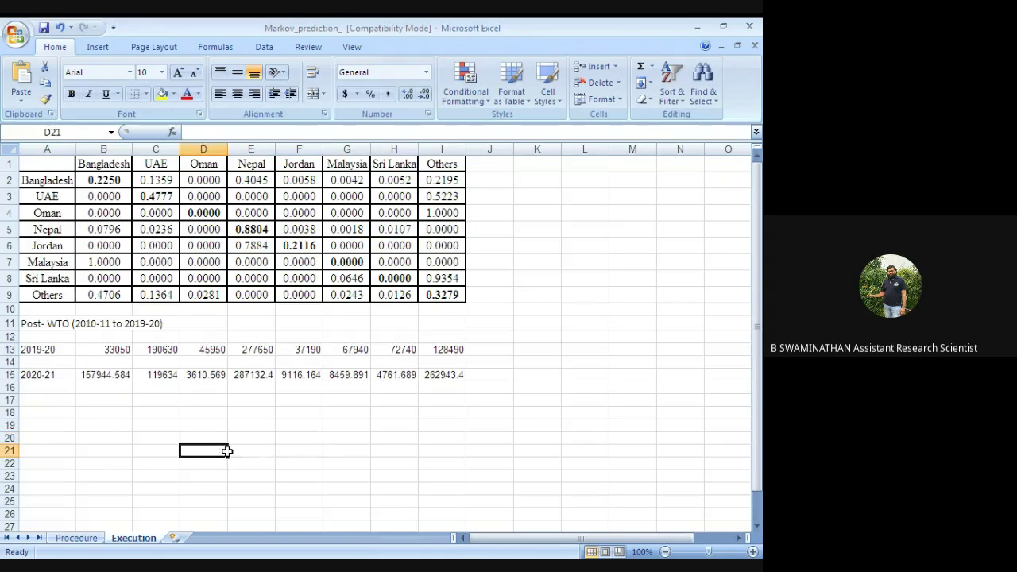
{"action": "left_click", "coordinate": [135, 434]}
{"action": "left_click", "coordinate": [105, 390]}
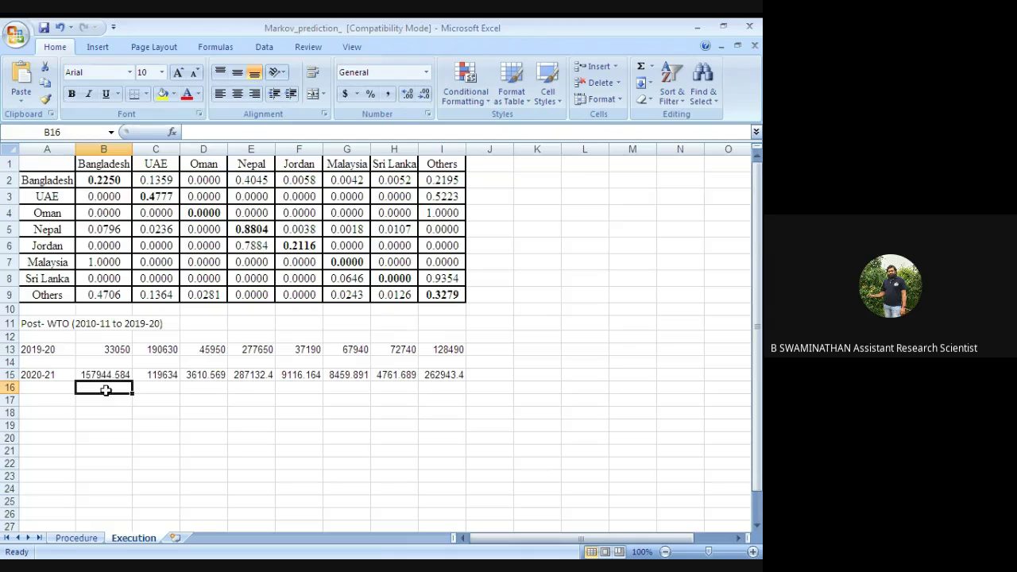
{"action": "left_click", "coordinate": [105, 414]}
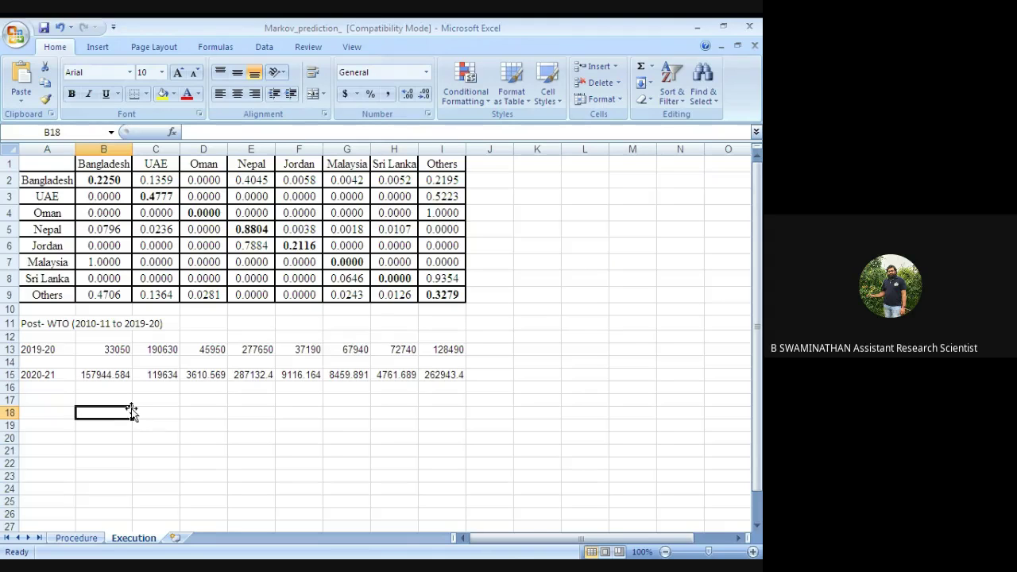
{"action": "left_click", "coordinate": [280, 438]}
{"action": "left_click", "coordinate": [140, 403]}
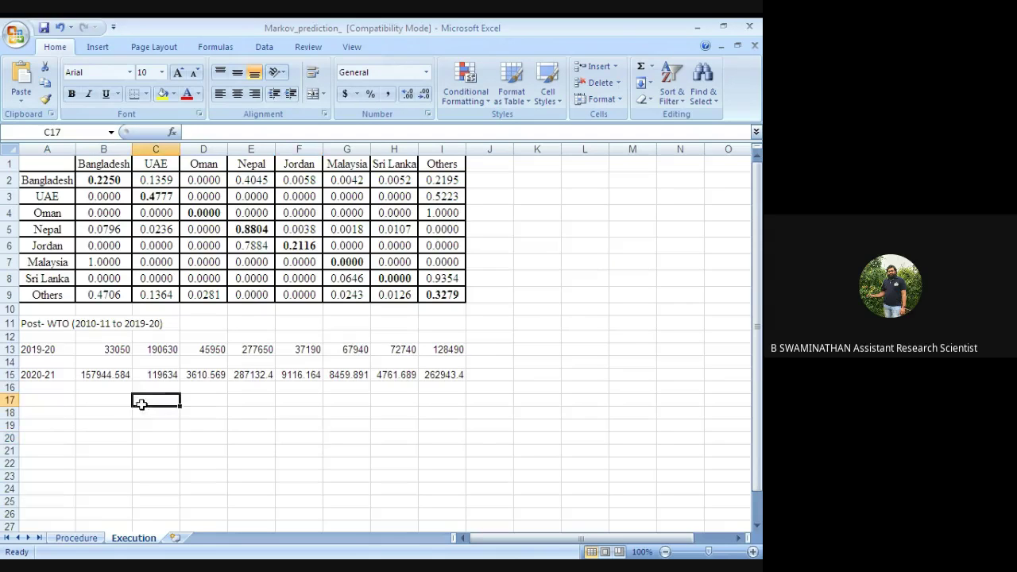
{"action": "left_click", "coordinate": [104, 410]}
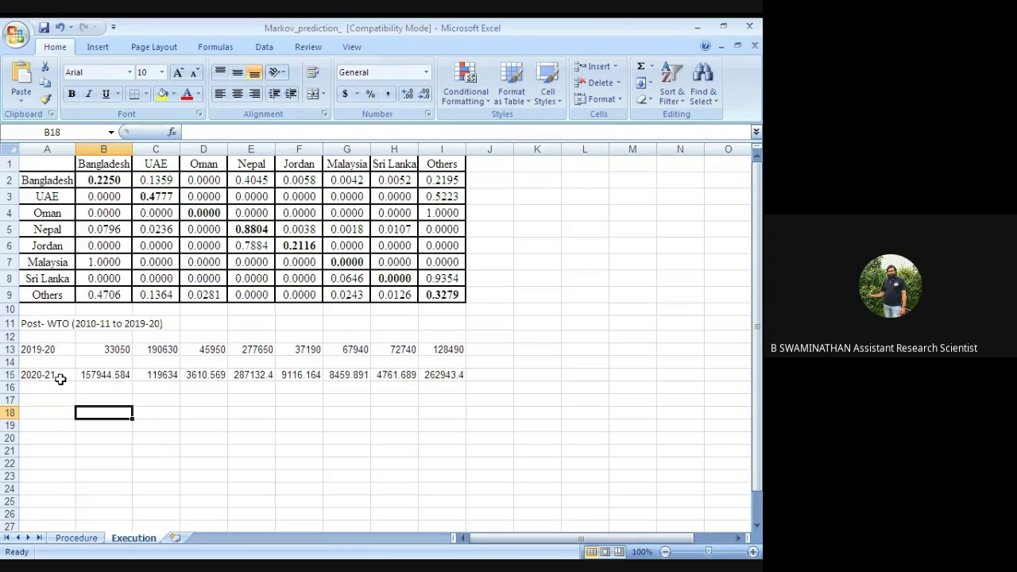
{"action": "left_click", "coordinate": [59, 433]}
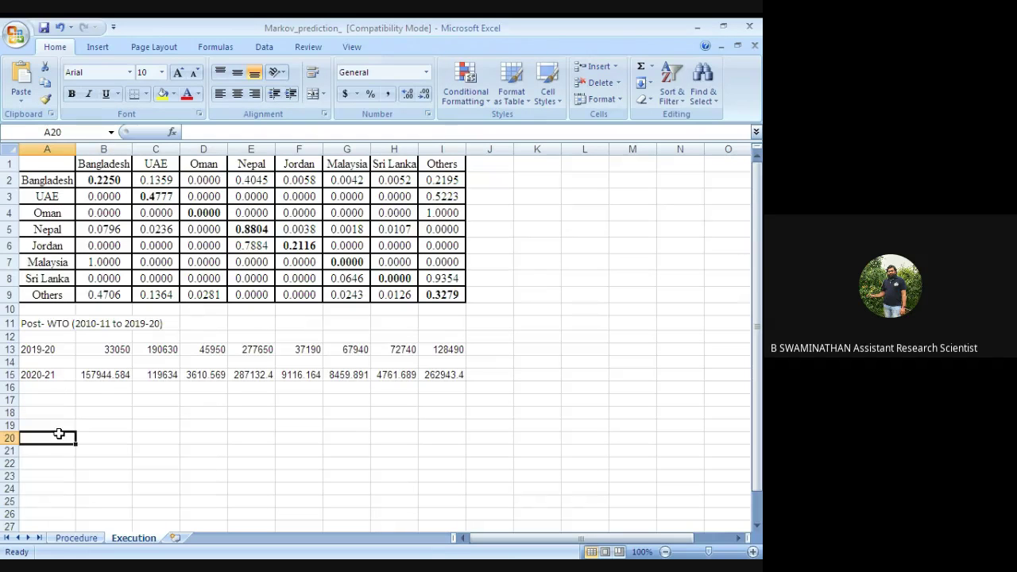
{"action": "left_click", "coordinate": [54, 413]}
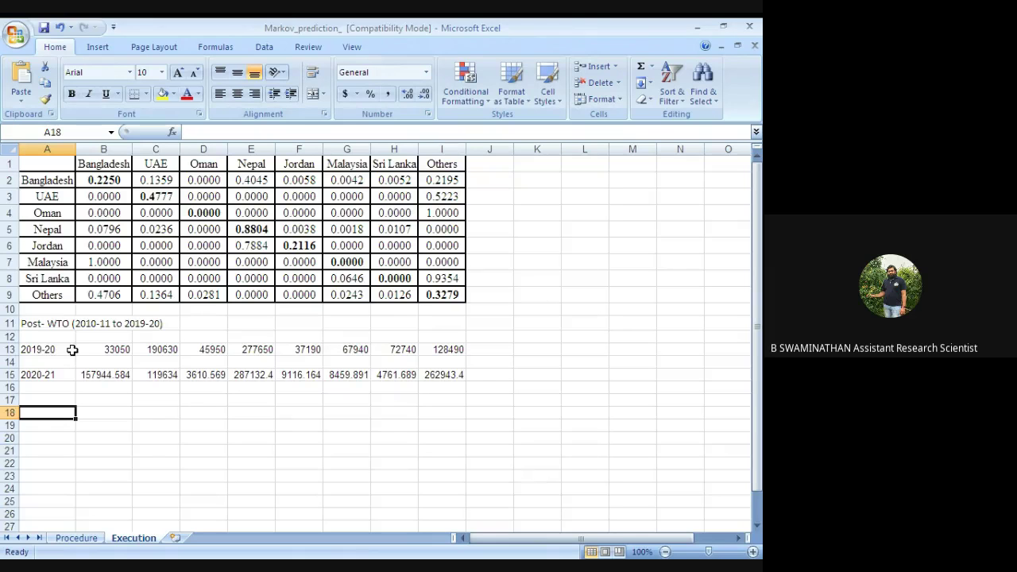
{"action": "left_click", "coordinate": [142, 398]}
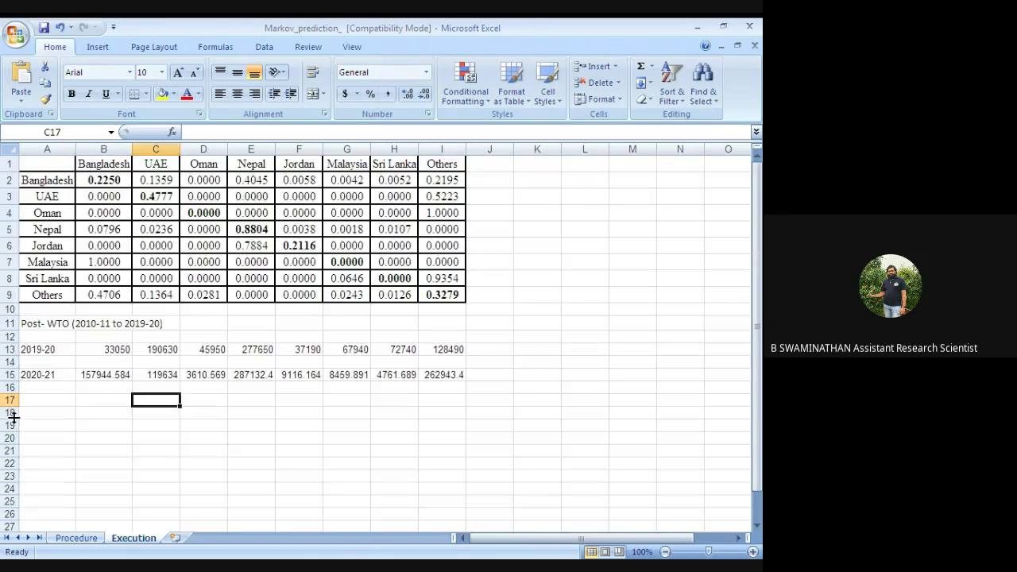
{"action": "left_click", "coordinate": [89, 451]}
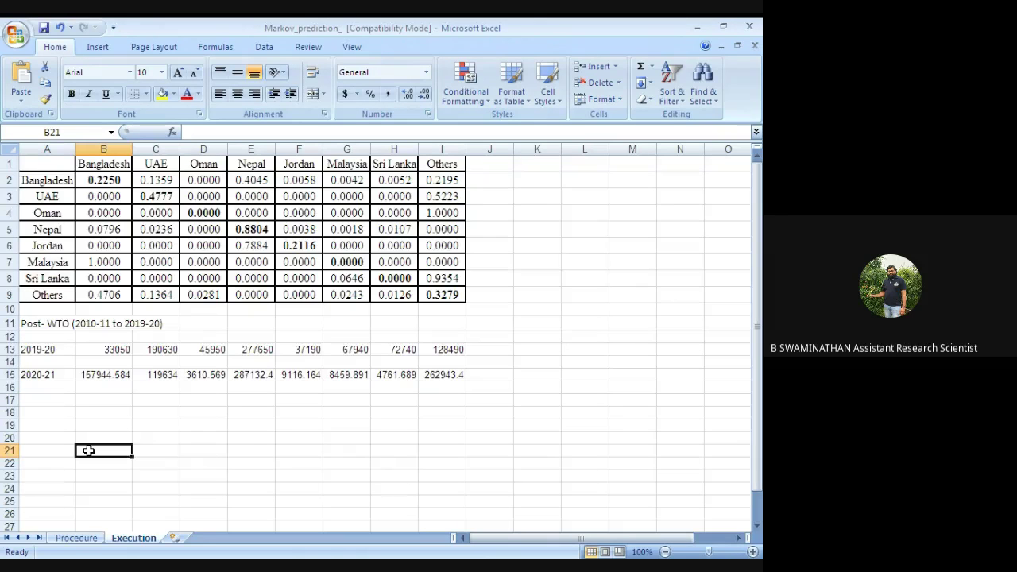
{"action": "left_click", "coordinate": [99, 402]}
{"action": "left_click", "coordinate": [186, 438]}
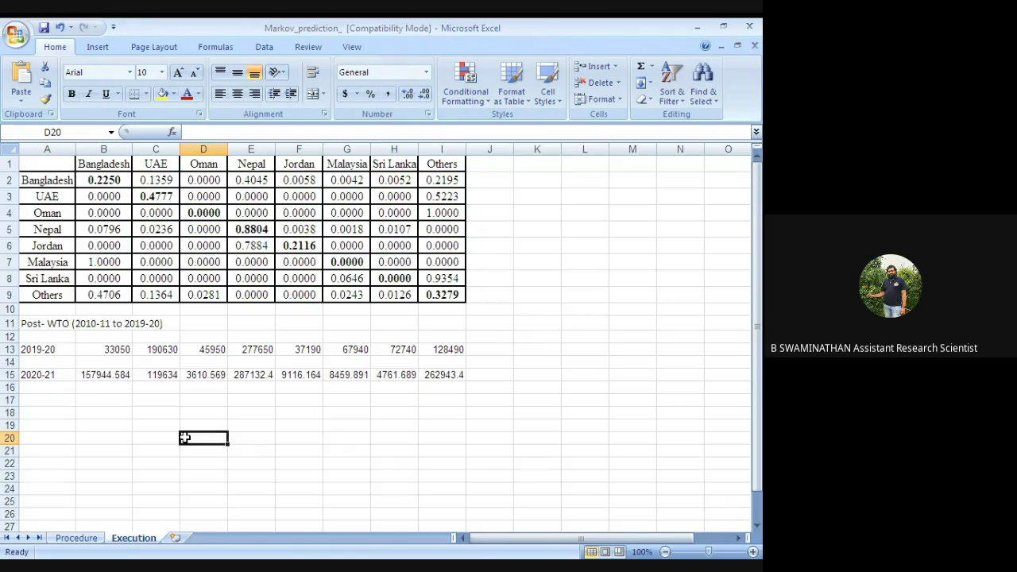
{"action": "left_click", "coordinate": [276, 475]}
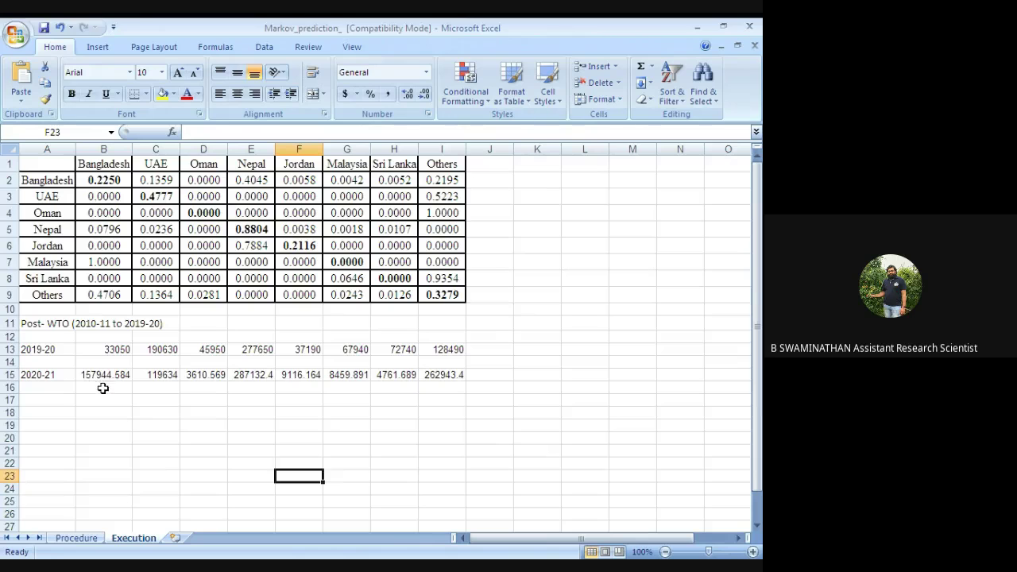
{"action": "left_click", "coordinate": [108, 442]}
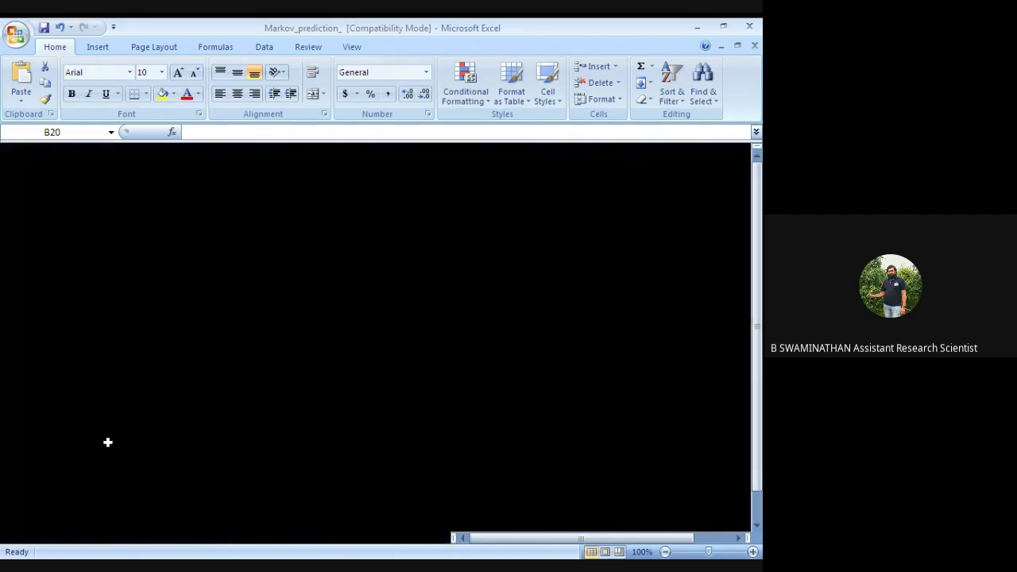
{"action": "left_click", "coordinate": [60, 399]}
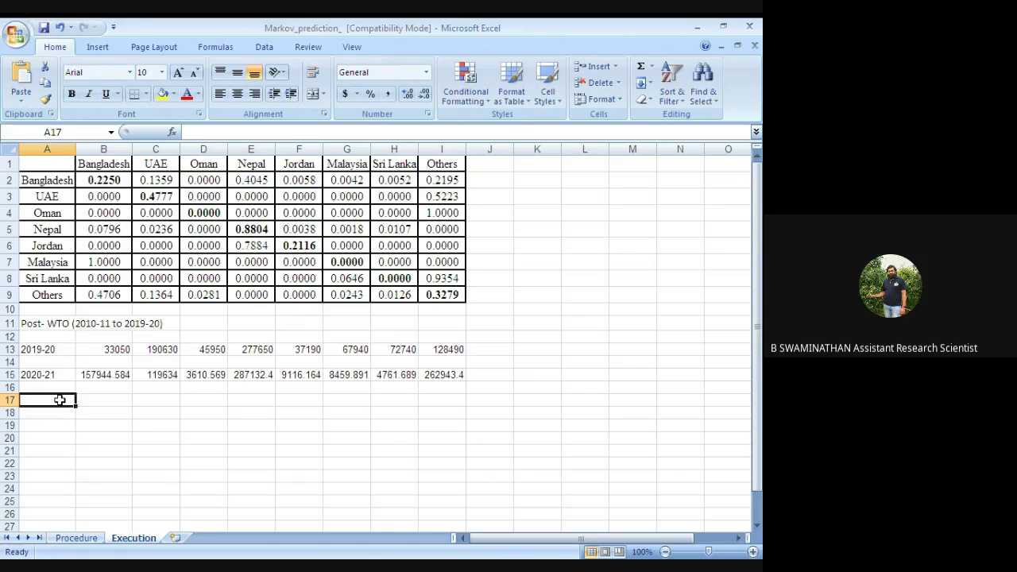
Label the next forecast row 2021-22 in cell A17
{"action": "type", "text": "2021"}
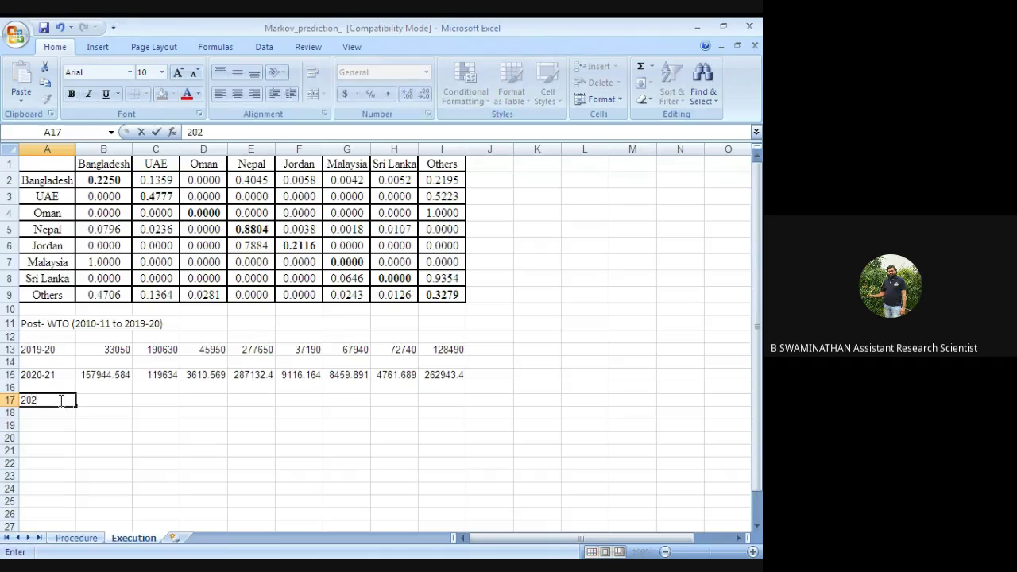
{"action": "type", "text": "-22"}
{"action": "left_click", "coordinate": [120, 462]}
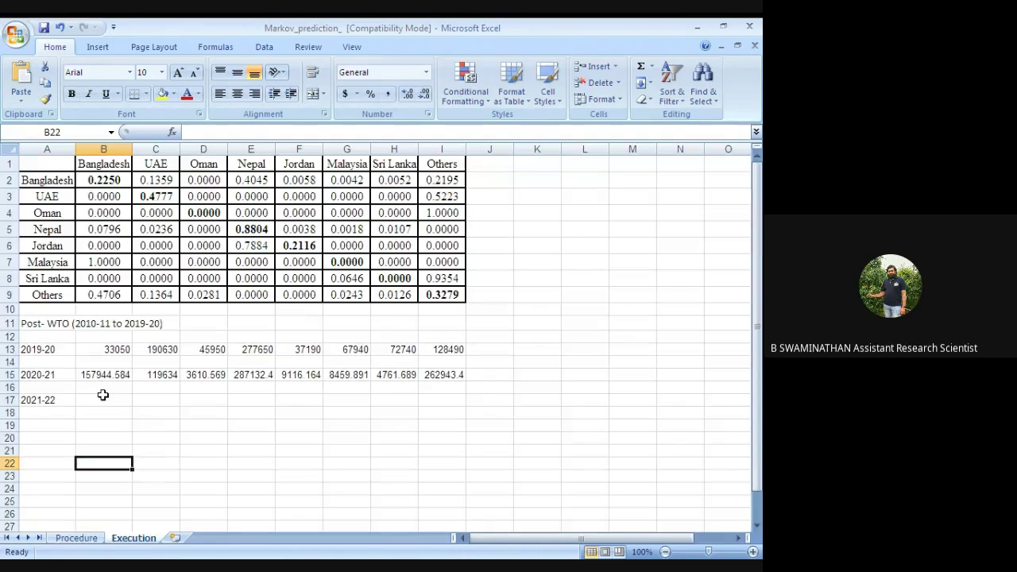
Try to forecast the 2021-22 exports in B18:I18 by entering =MMULT(B16:I16,B2:I9) as an array formula
{"action": "left_click_drag", "start_coordinate": [101, 409], "coordinate": [459, 410]}
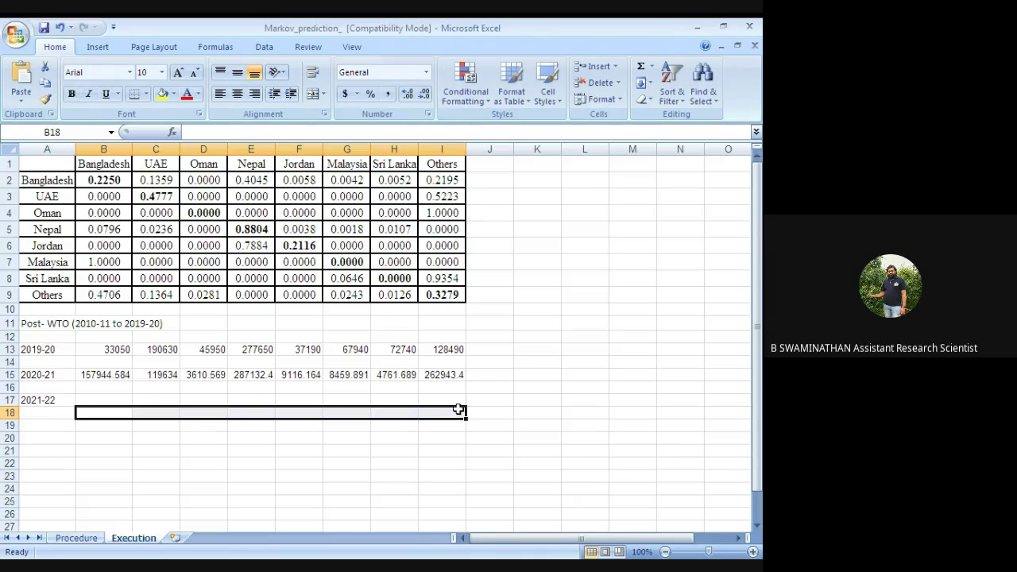
{"action": "type", "text": "=mmu"}
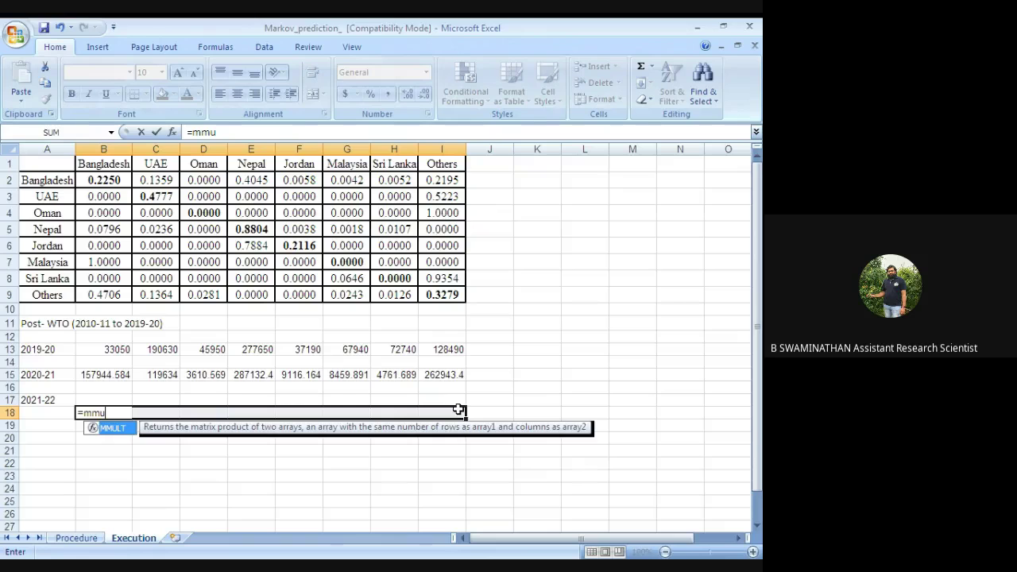
{"action": "double_click", "coordinate": [111, 429]}
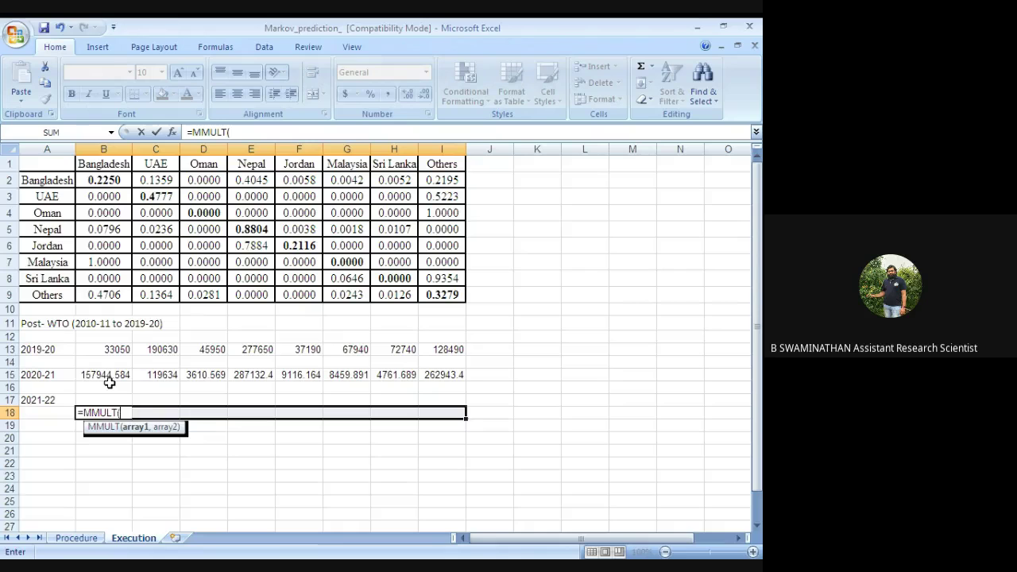
{"action": "left_click_drag", "start_coordinate": [108, 382], "coordinate": [463, 386]}
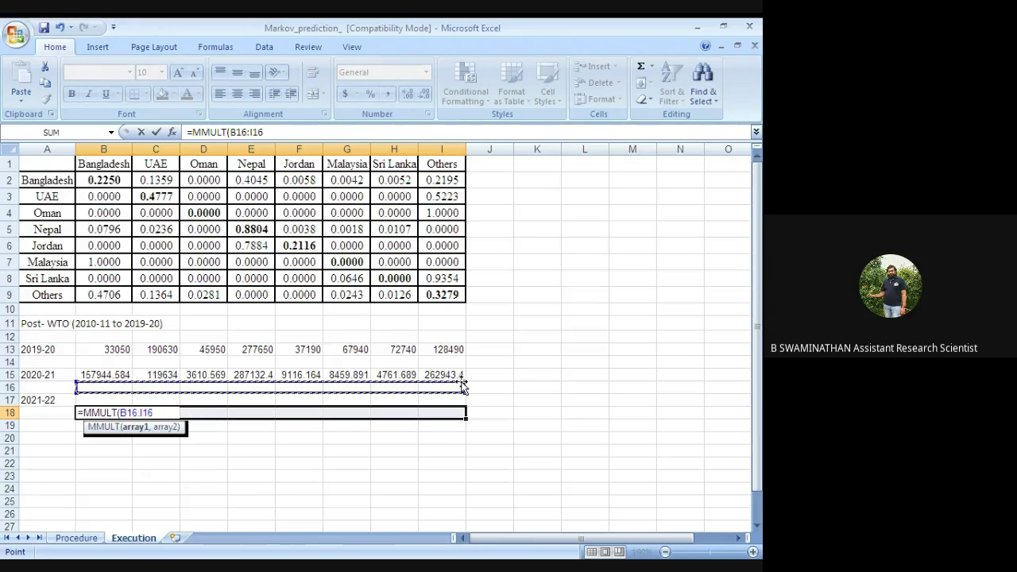
{"action": "type", "text": ","}
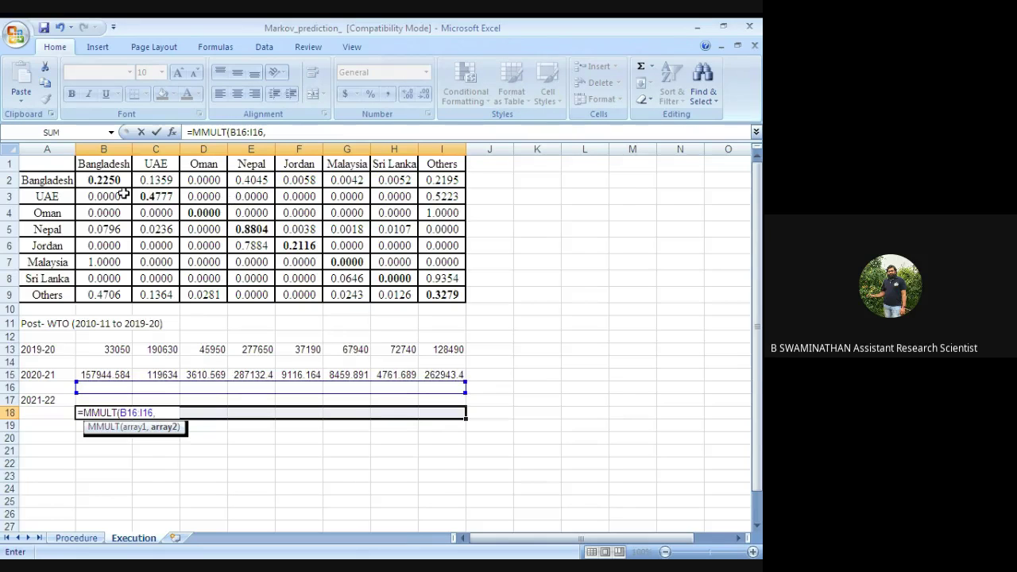
{"action": "left_click_drag", "start_coordinate": [114, 181], "coordinate": [445, 296]}
{"action": "left_click", "coordinate": [296, 131]}
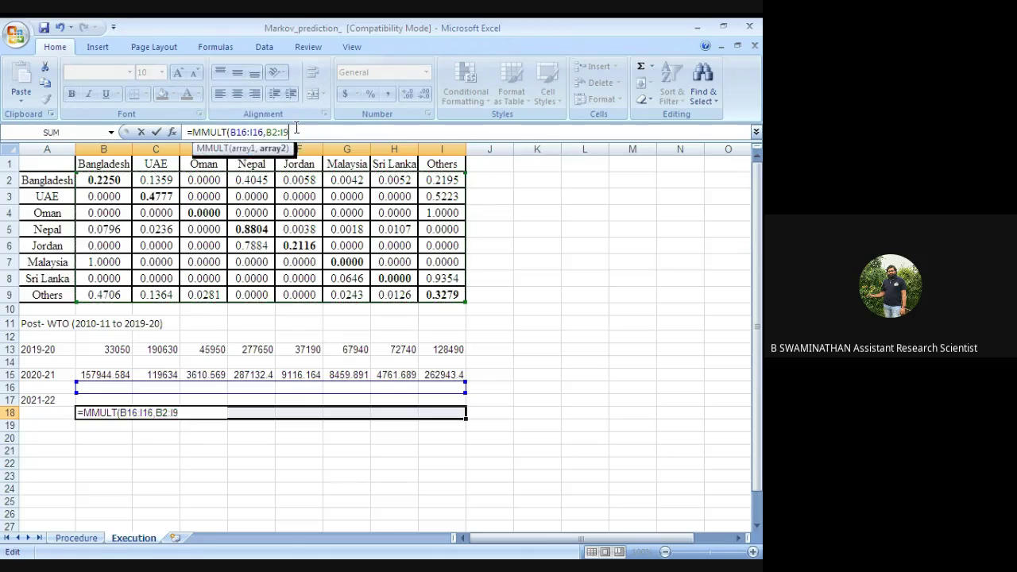
{"action": "type", "text": ")"}
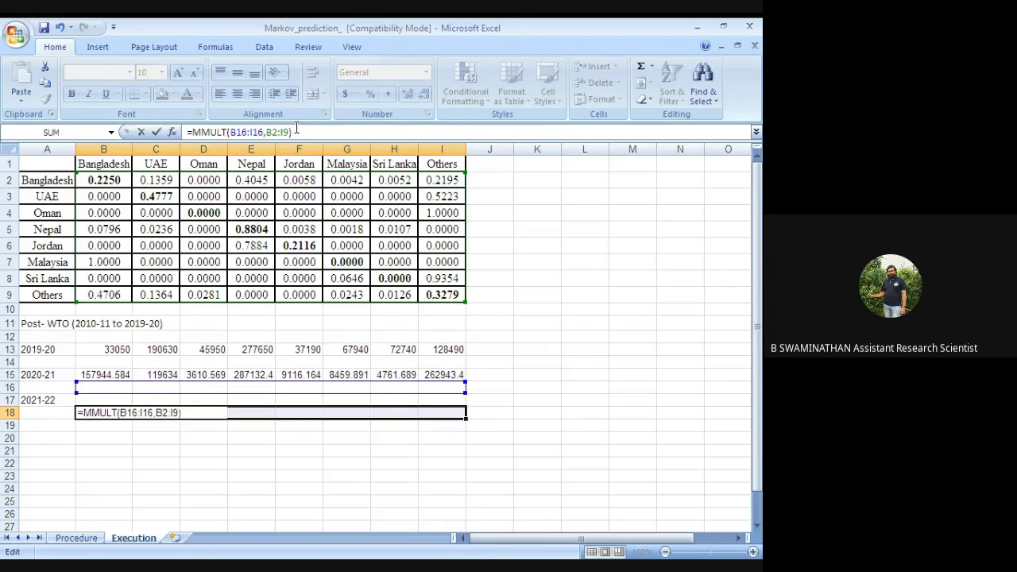
{"action": "key", "text": "ctrl+shift+Return"}
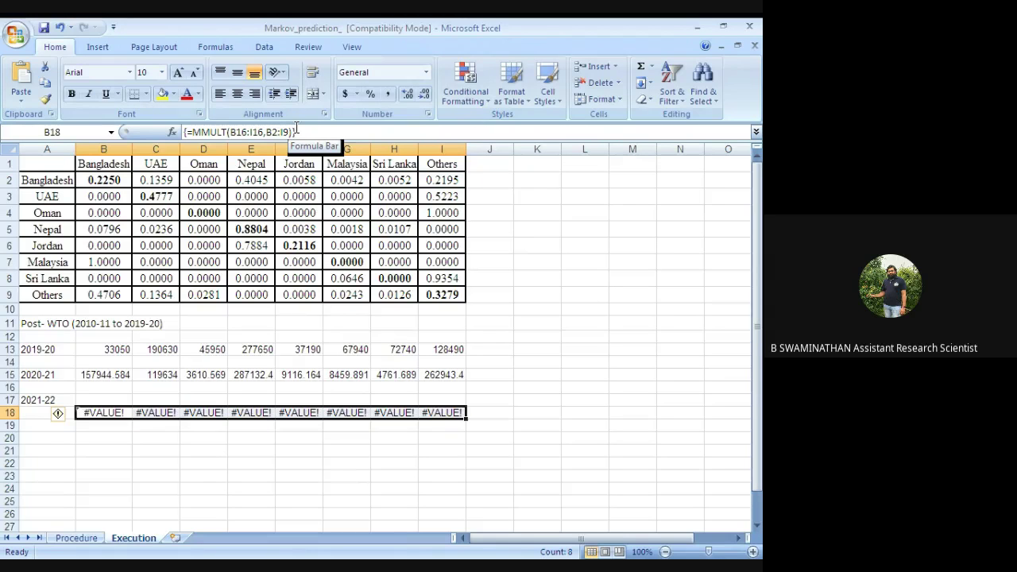
{"action": "left_click", "coordinate": [307, 132]}
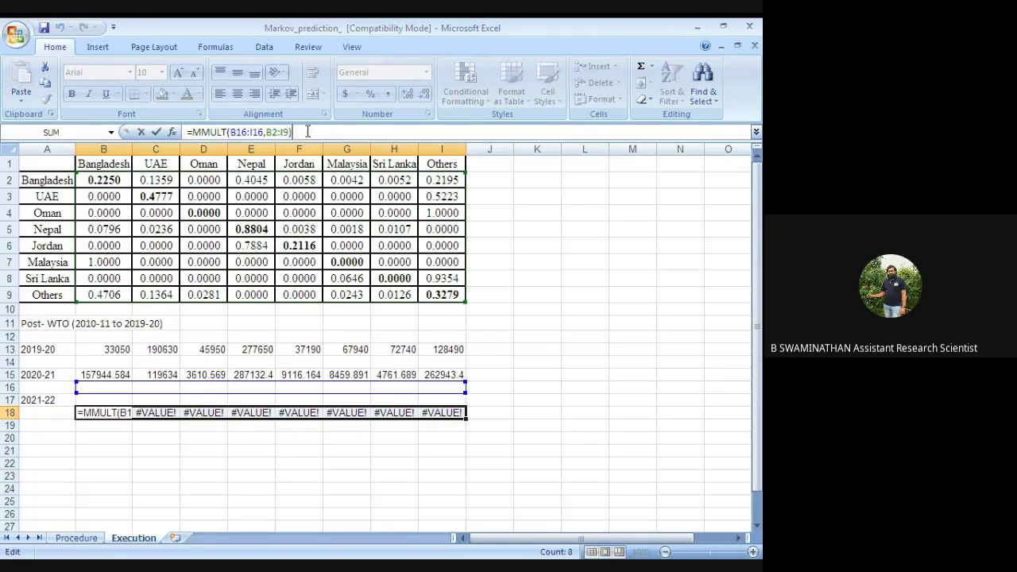
{"action": "key", "text": "ctrl+shift+Return"}
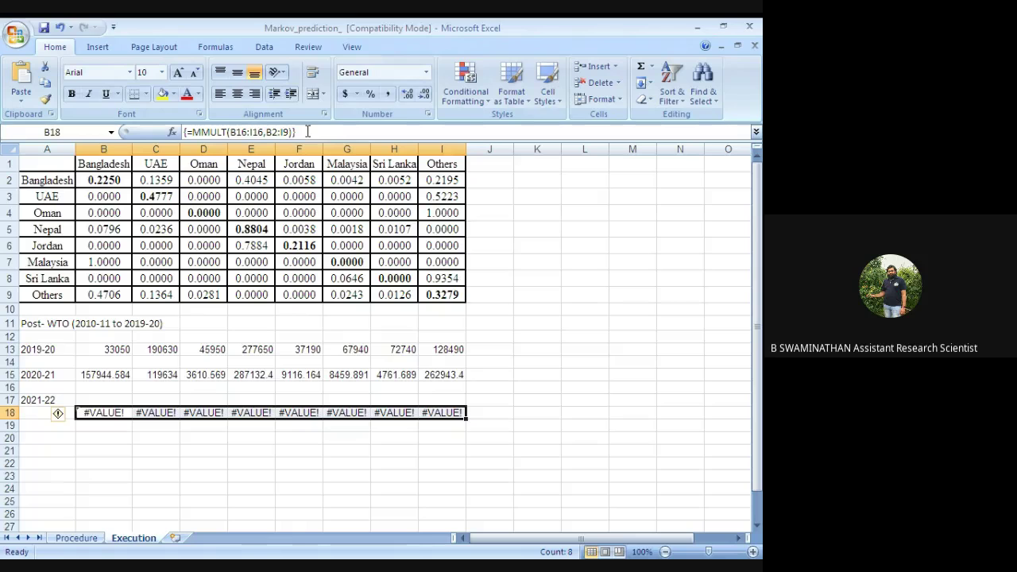
{"action": "left_click", "coordinate": [195, 501]}
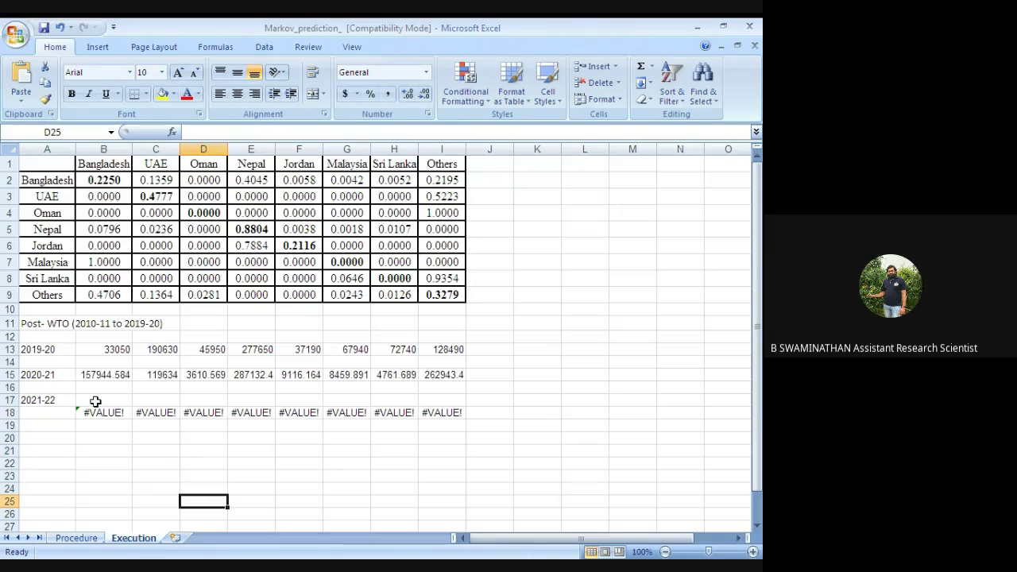
Start a new MMULT formula across cells B21:I21 for all eight countries
{"action": "left_click", "coordinate": [103, 441]}
{"action": "left_click_drag", "start_coordinate": [100, 399], "coordinate": [450, 449]}
{"action": "left_click", "coordinate": [109, 467]}
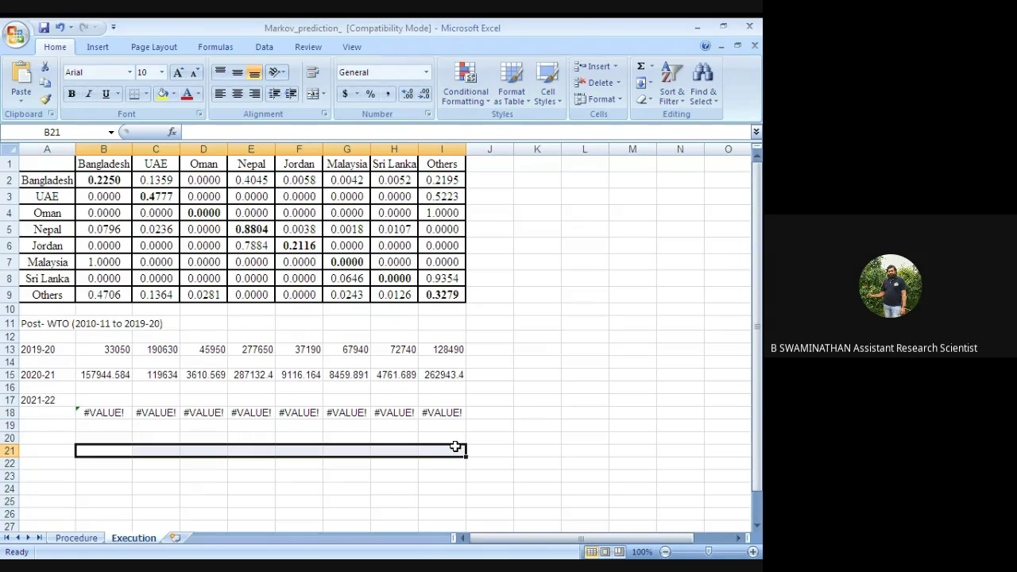
{"action": "type", "text": "="}
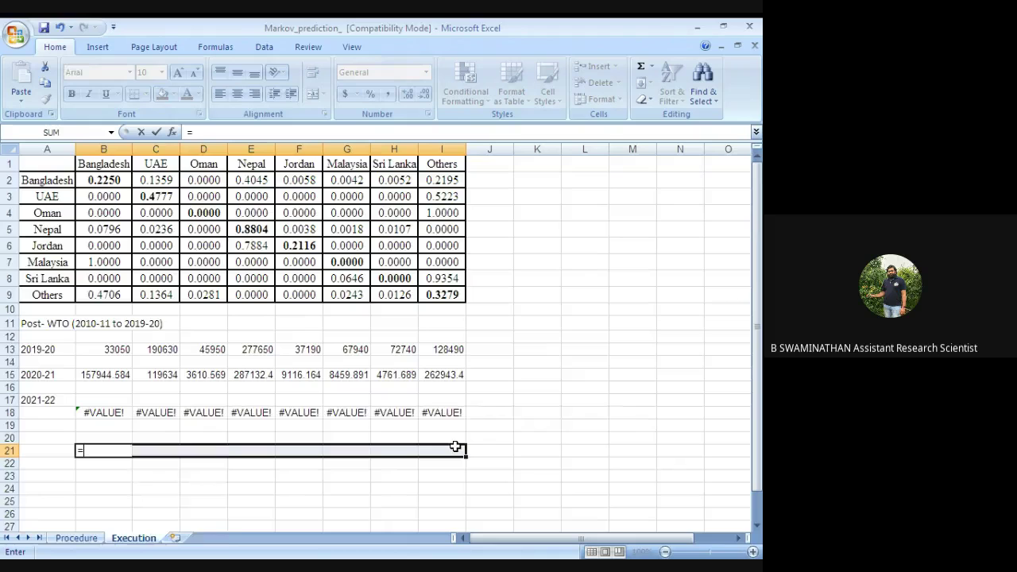
{"action": "type", "text": "mu"}
{"action": "key", "text": "BackSpace"}
{"action": "type", "text": "mul"}
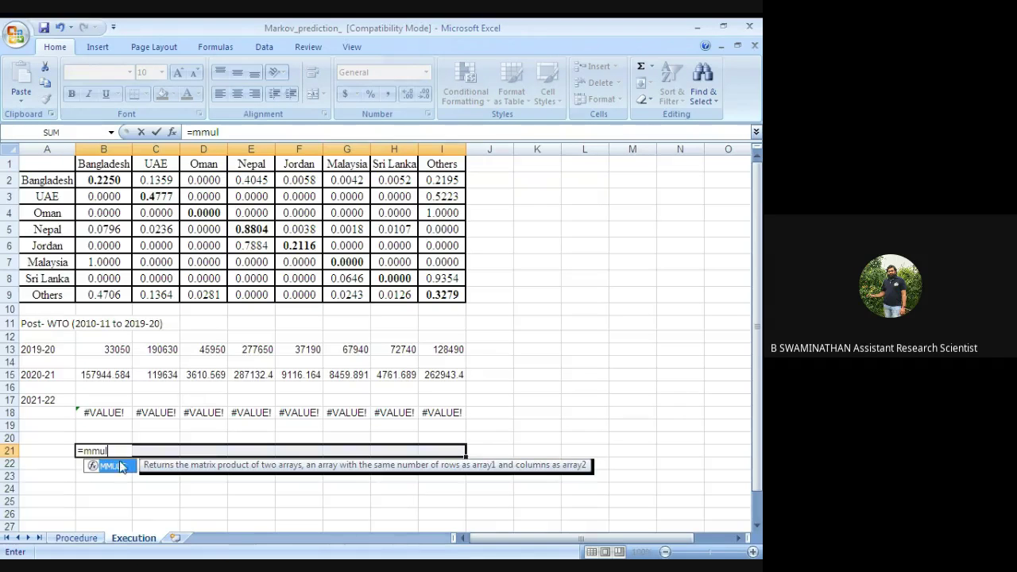
{"action": "double_click", "coordinate": [119, 467]}
Complete the formula as =MMULT(B15:I15,B2:I9), multiplying the 2020-21 exports by the transition matrix, and enter it as an array formula in B21:I21
{"action": "left_click_drag", "start_coordinate": [109, 377], "coordinate": [434, 375]}
{"action": "type", "text": ","}
{"action": "left_click_drag", "start_coordinate": [109, 177], "coordinate": [439, 294]}
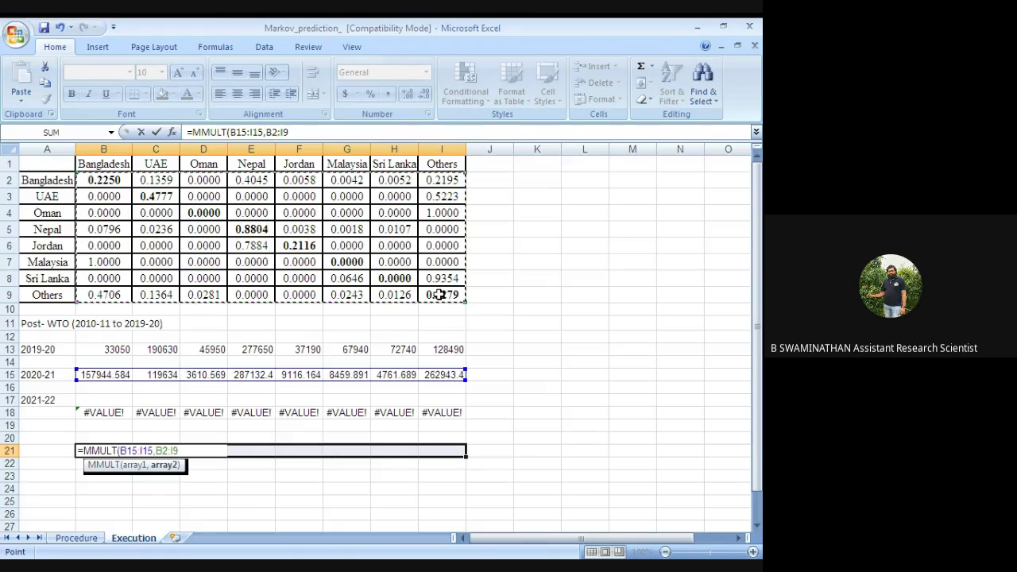
{"action": "left_click", "coordinate": [295, 131]}
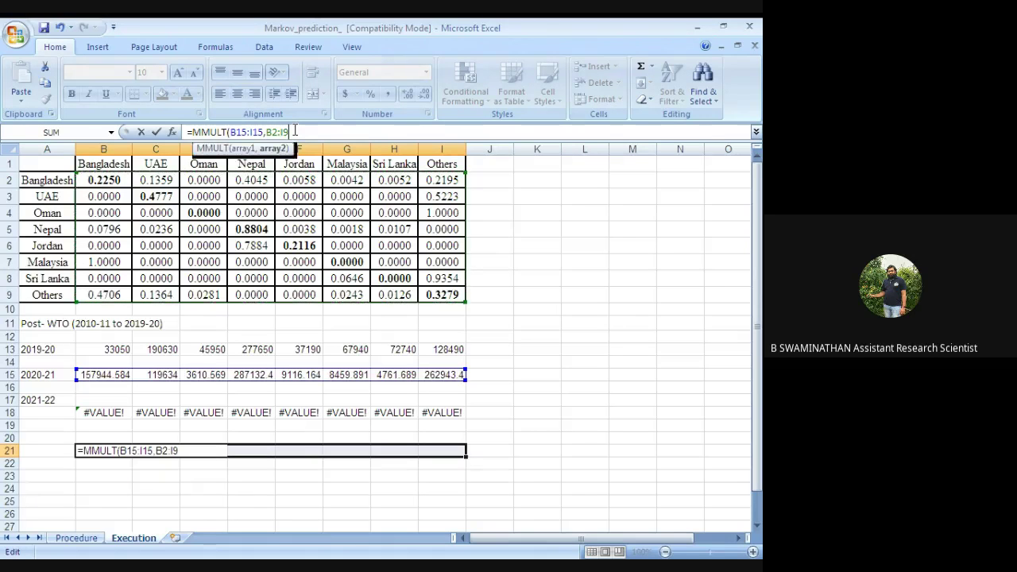
{"action": "type", "text": ")"}
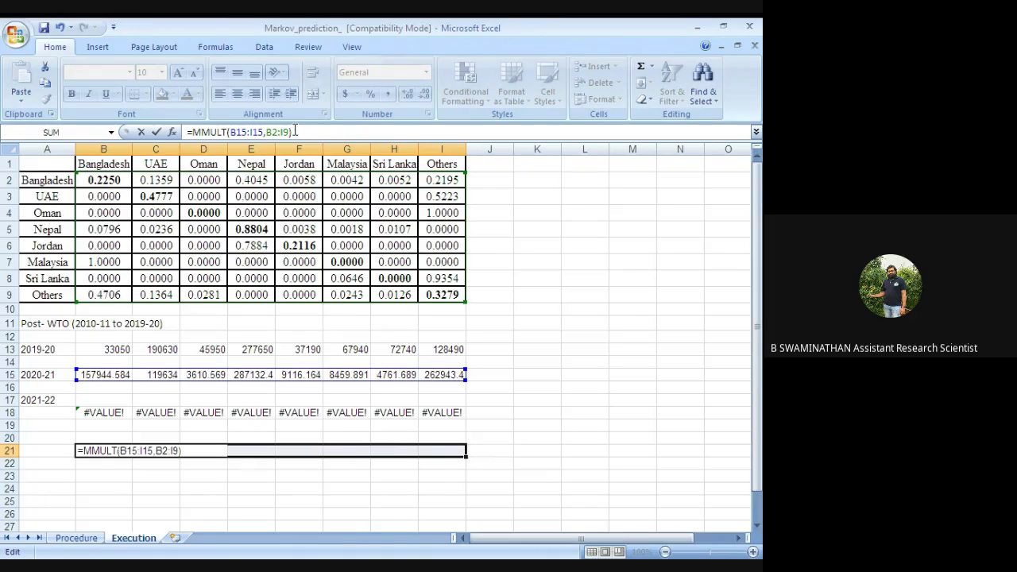
{"action": "key", "text": "ctrl+shift+Return"}
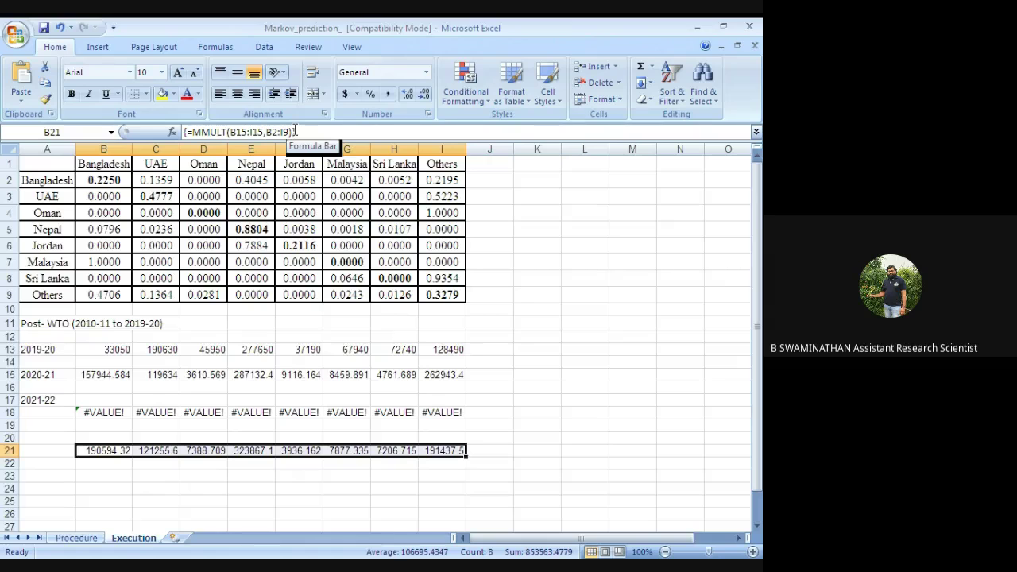
{"action": "left_click", "coordinate": [52, 451]}
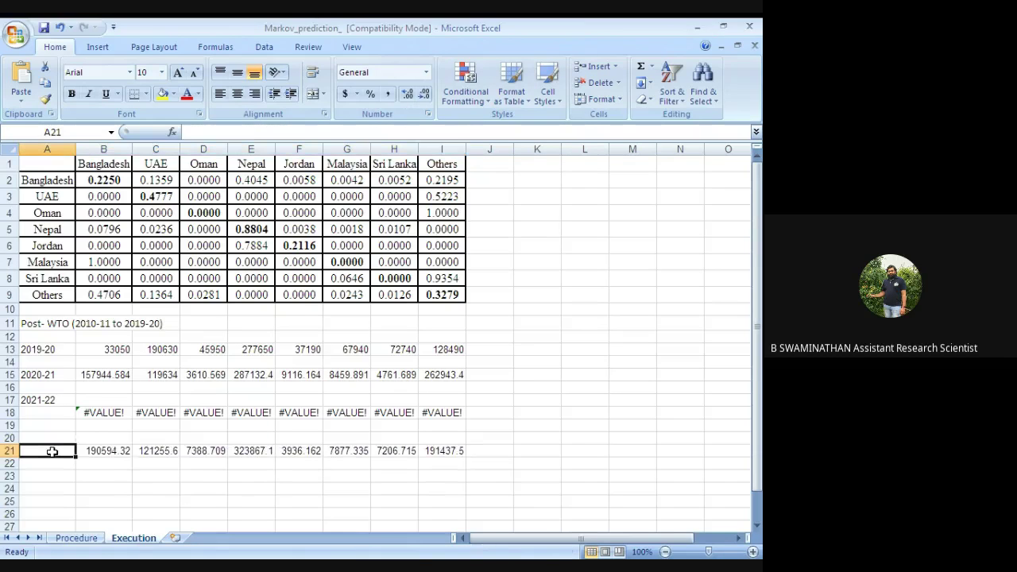
{"action": "left_click", "coordinate": [52, 486]}
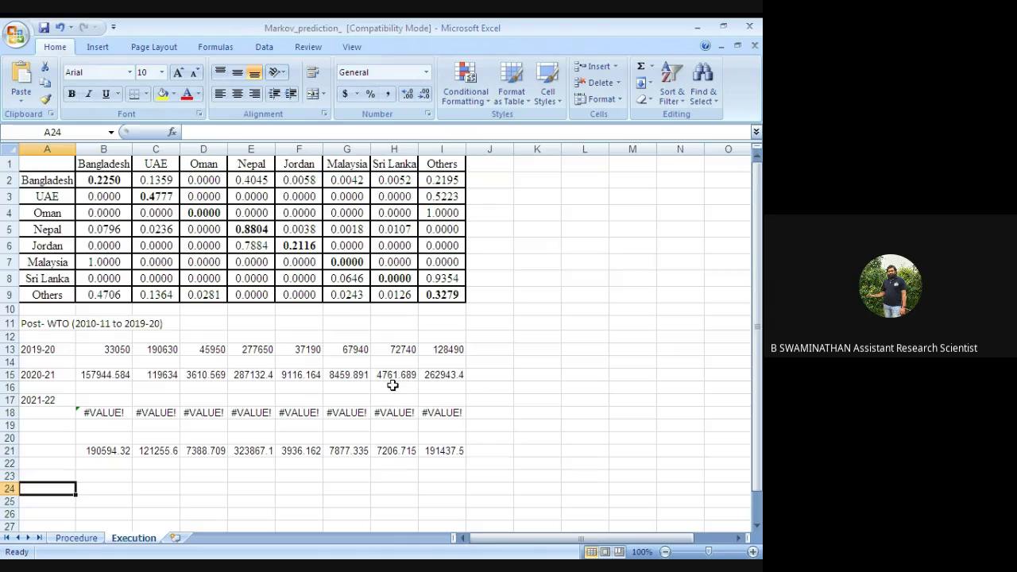
{"action": "left_click", "coordinate": [510, 410]}
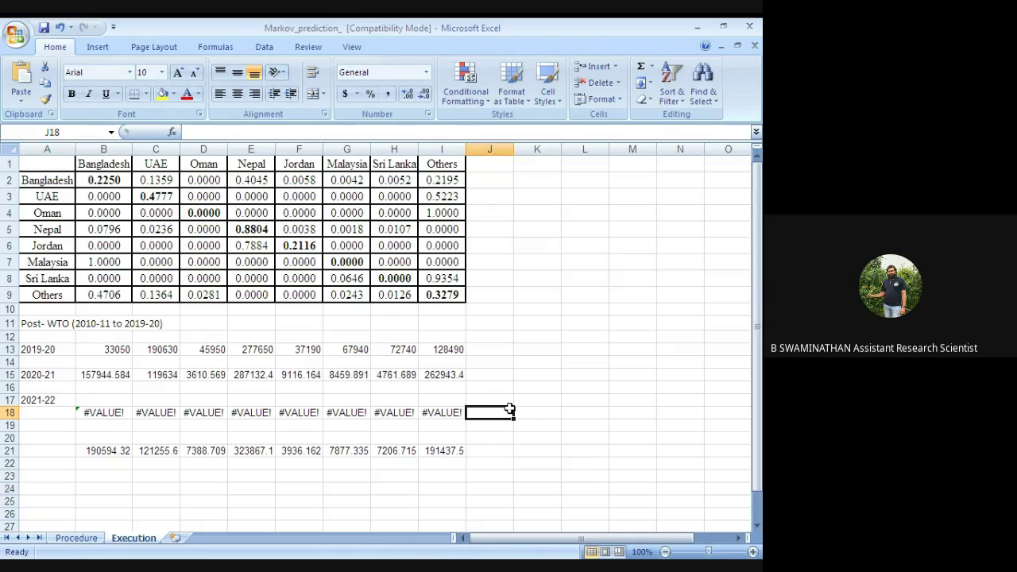
{"action": "left_click", "coordinate": [435, 487]}
{"action": "left_click", "coordinate": [499, 447]}
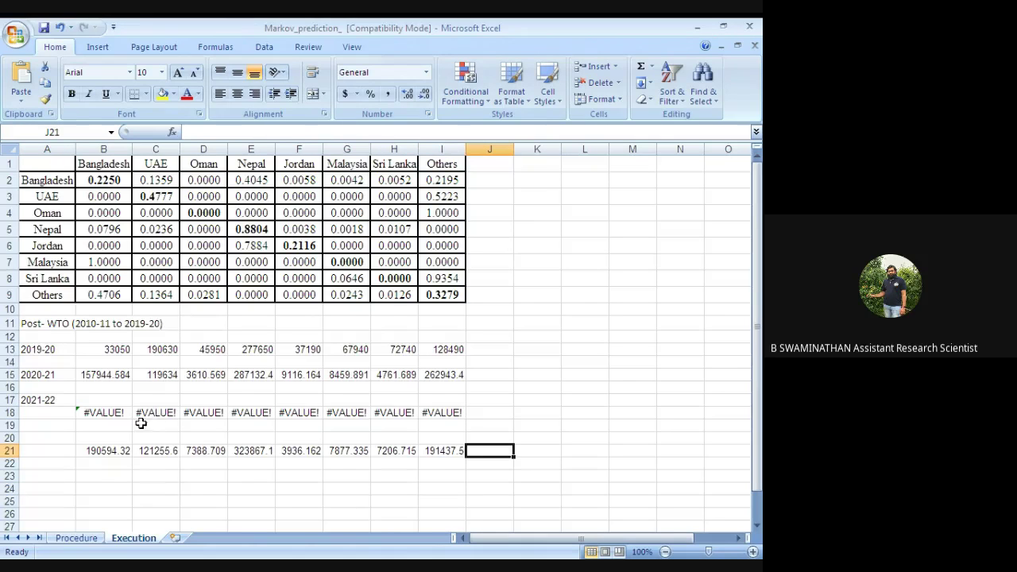
Minimize the workbook window
{"action": "left_click", "coordinate": [697, 28]}
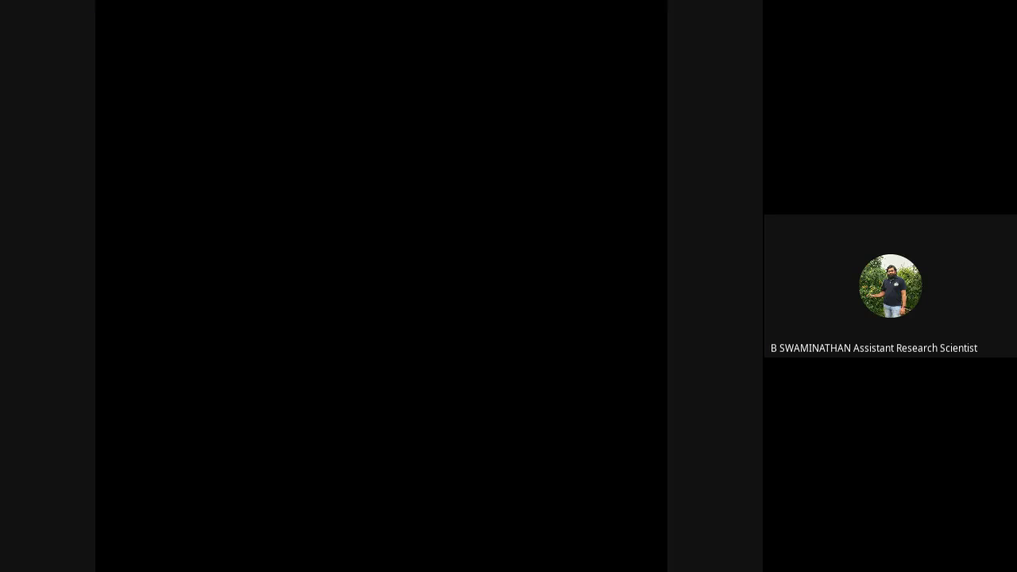